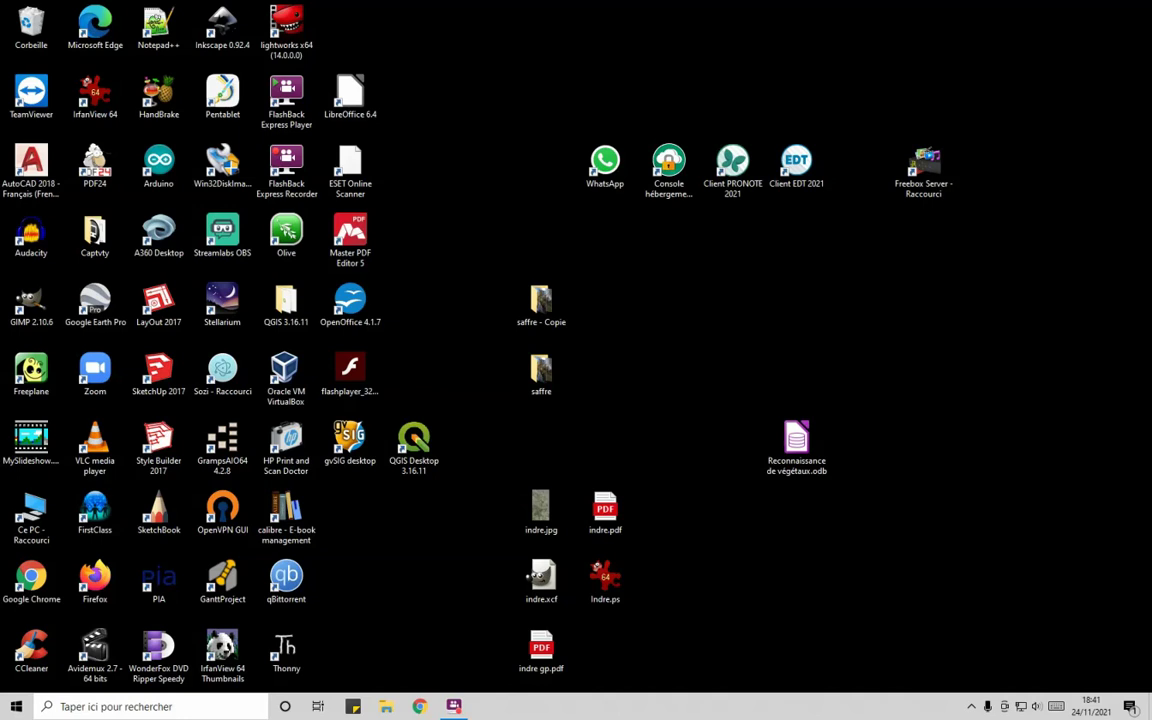
- Open the saffre folder on the desktop, check the file size of its first photo, and close the folder
left_click(532, 378)
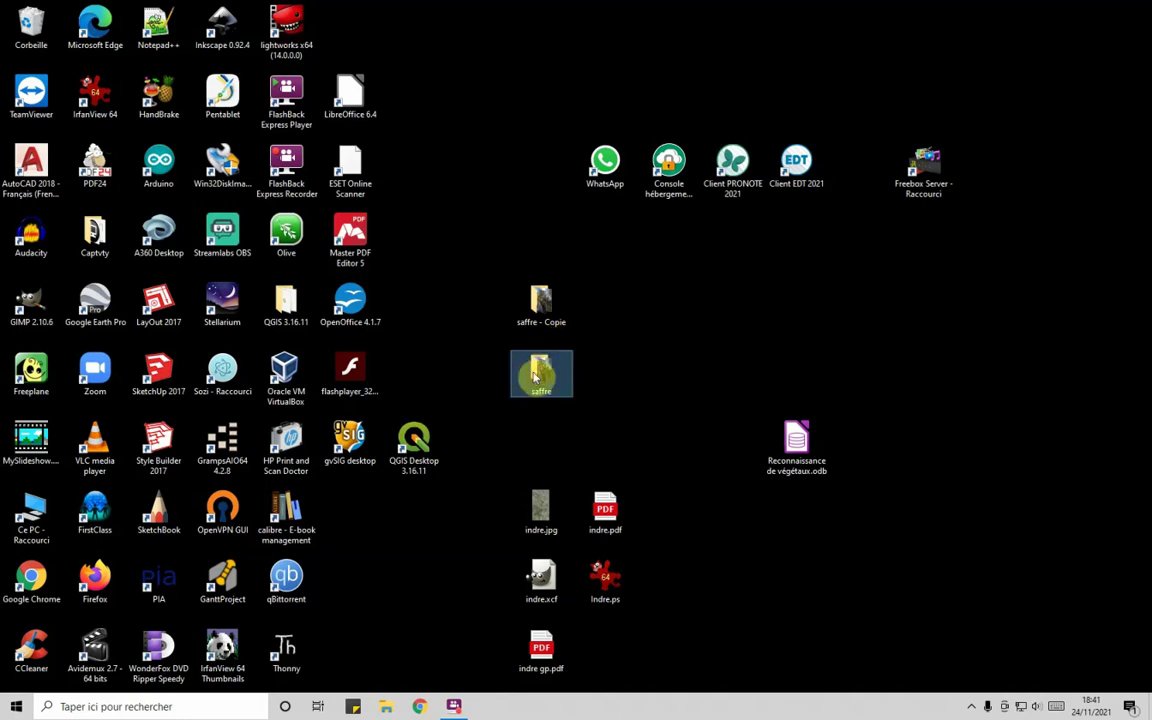
mouse_move(534, 376)
double_click(534, 376)
left_click(462, 262)
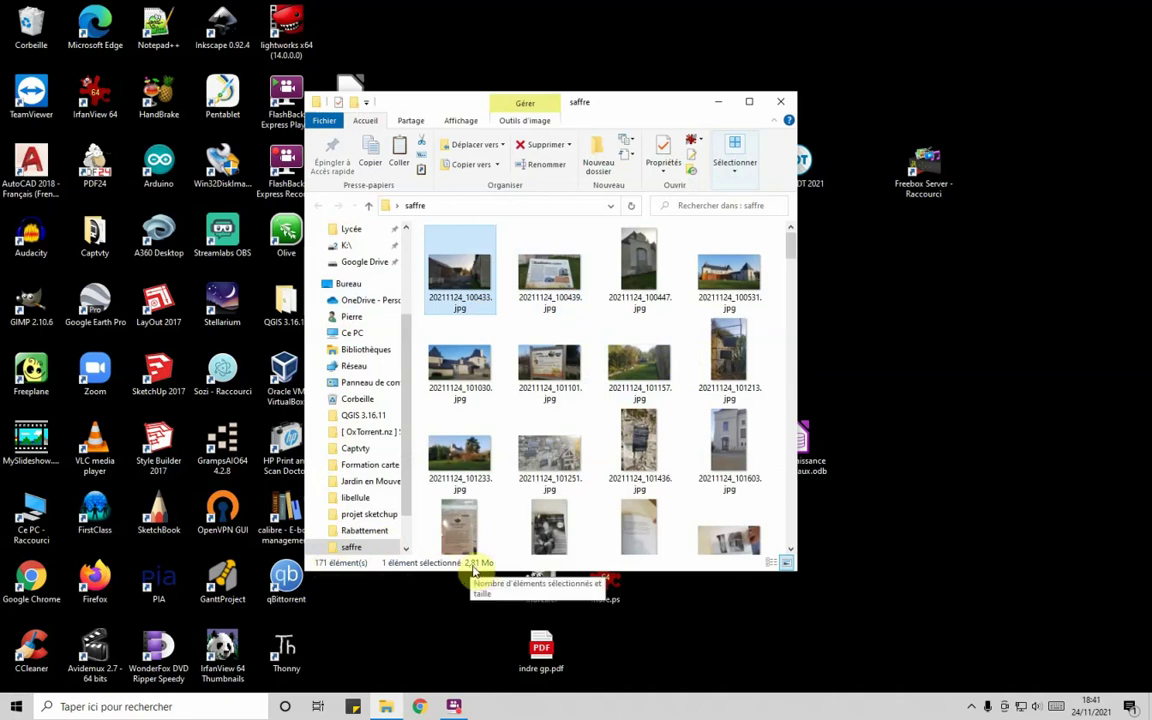
left_click(781, 107)
- Check the saffre folder's total size in its properties and reopen the folder
right_click(535, 378)
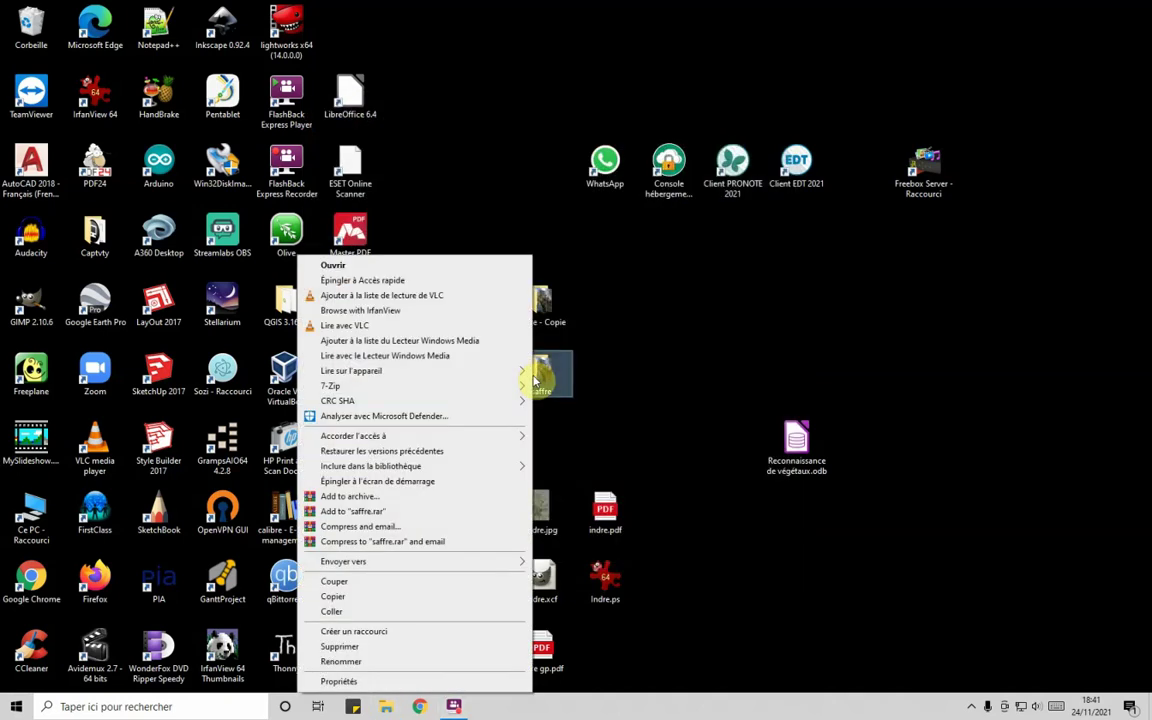
left_click(391, 682)
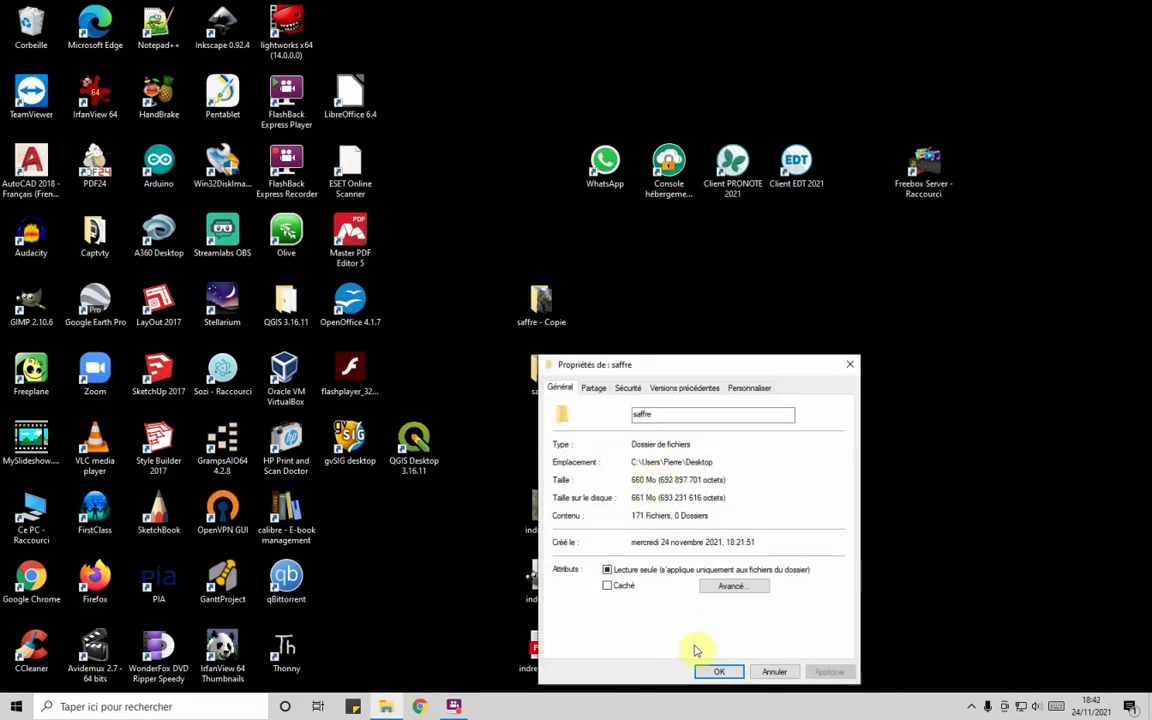
left_click(727, 673)
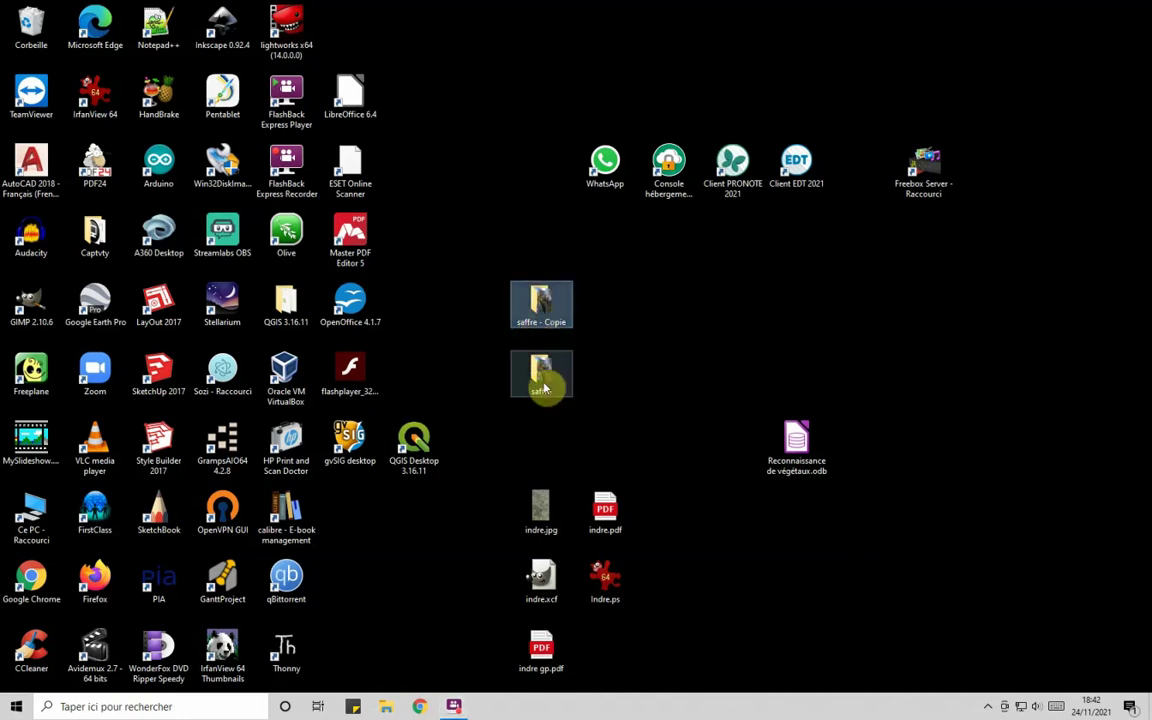
left_click(543, 311)
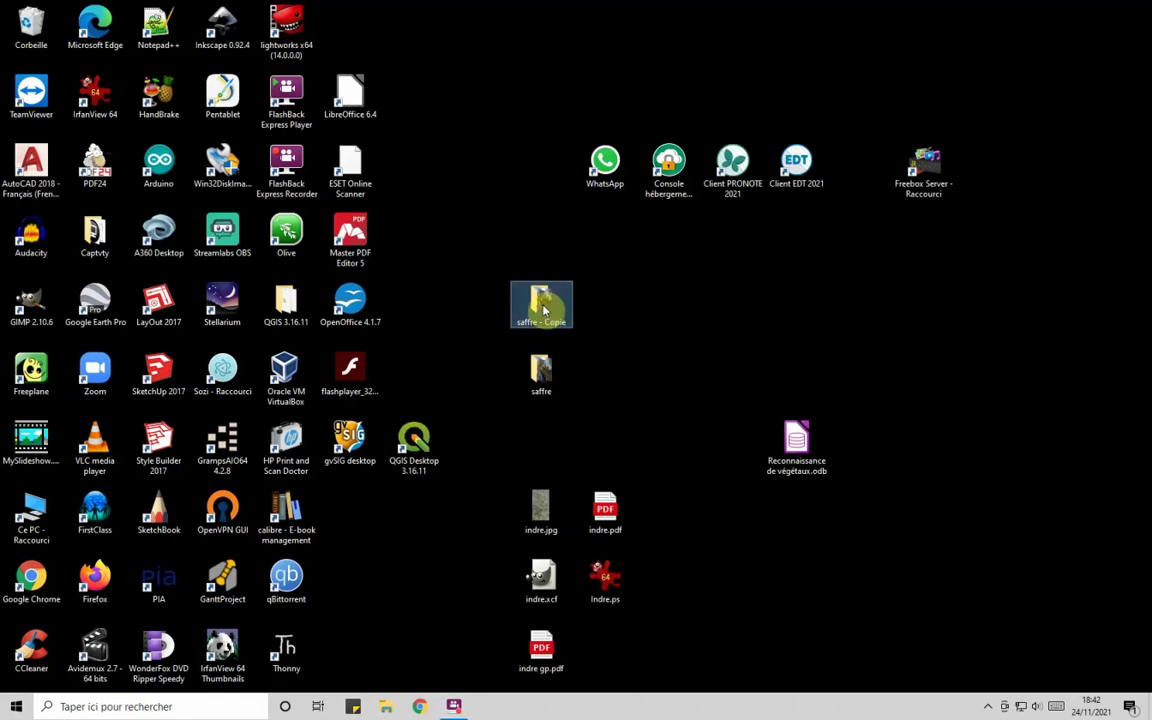
double_click(543, 385)
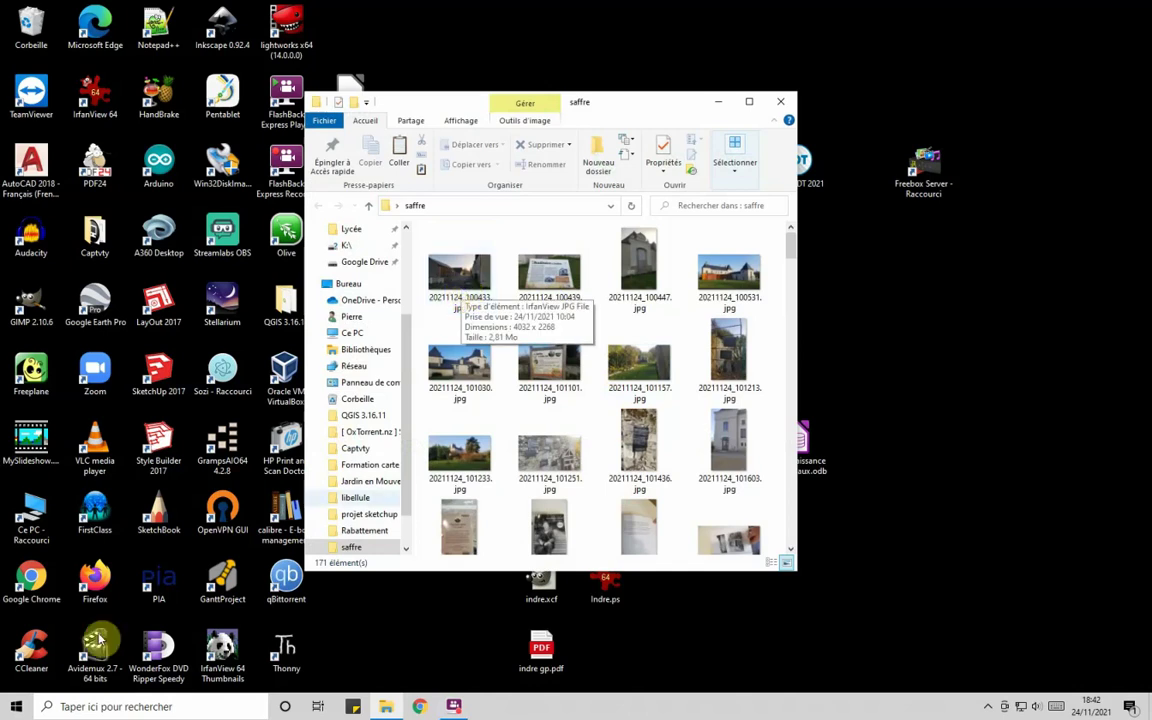
- In Google Chrome, search for irfanview and go to the 64-bit download on the official IrfanView homepage
left_click(419, 706)
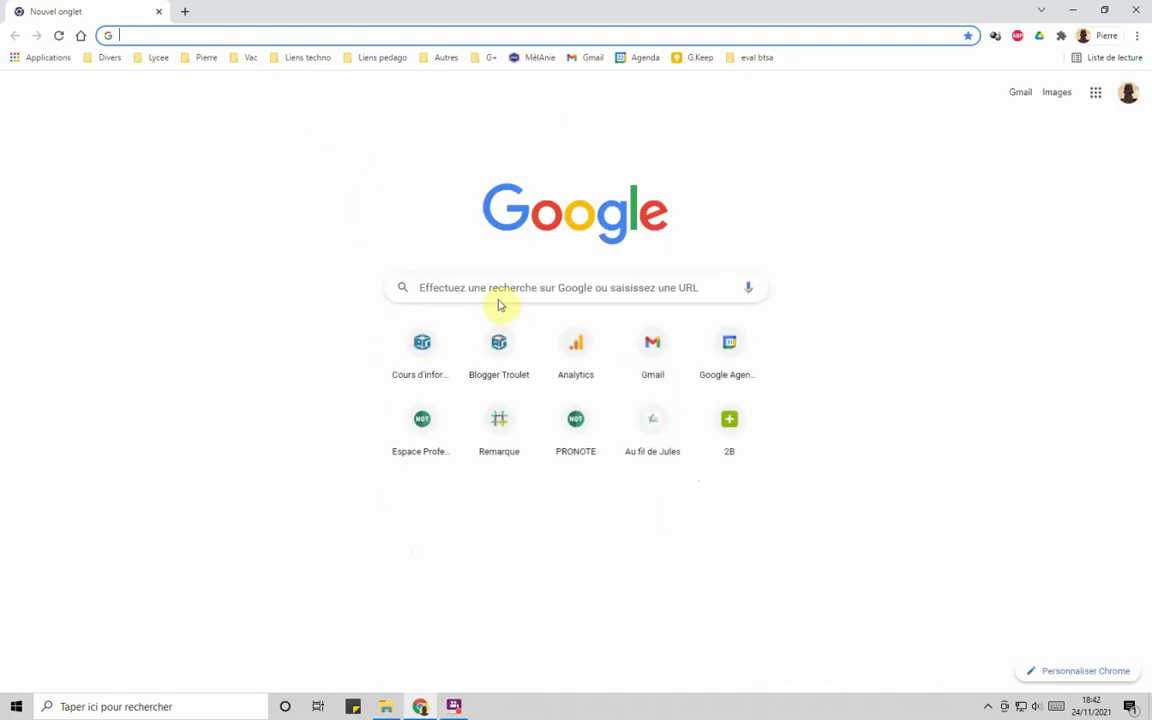
left_click(476, 283)
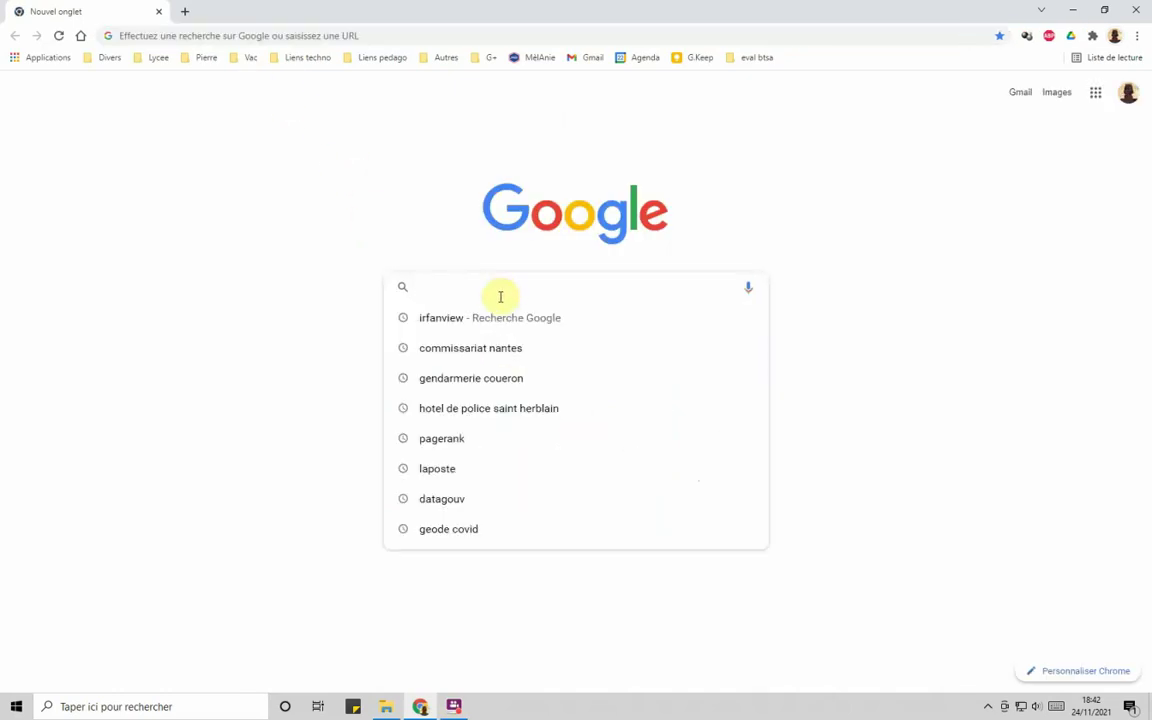
left_click(496, 317)
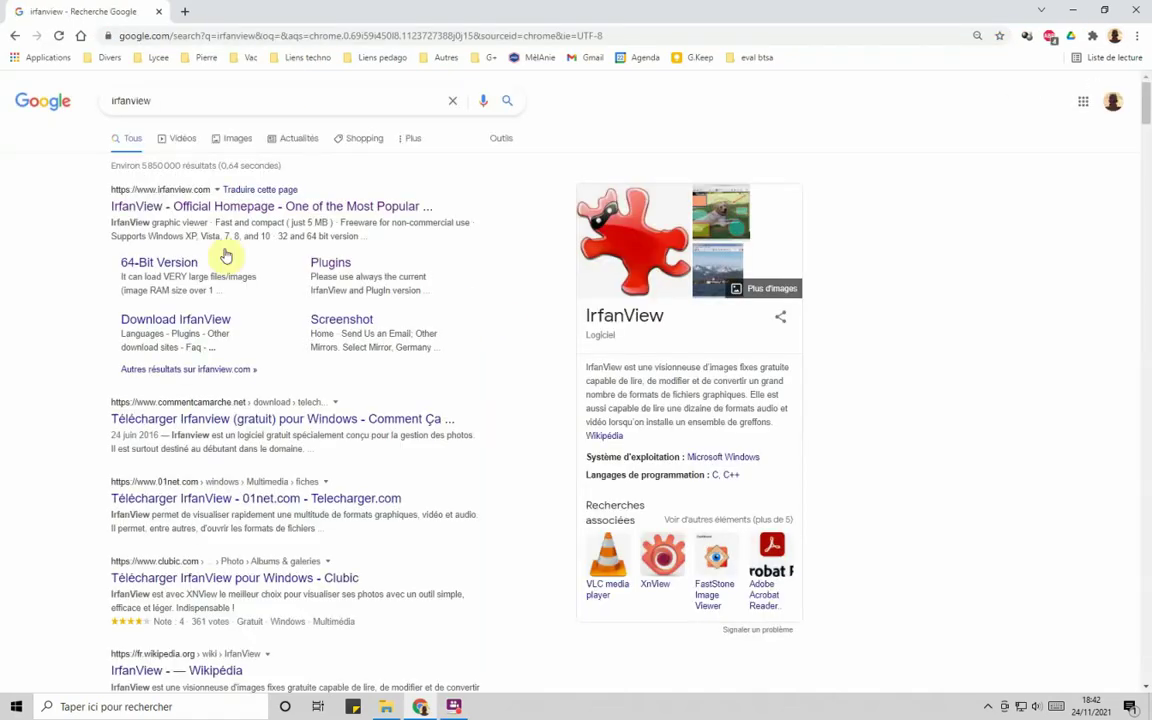
left_click(260, 208)
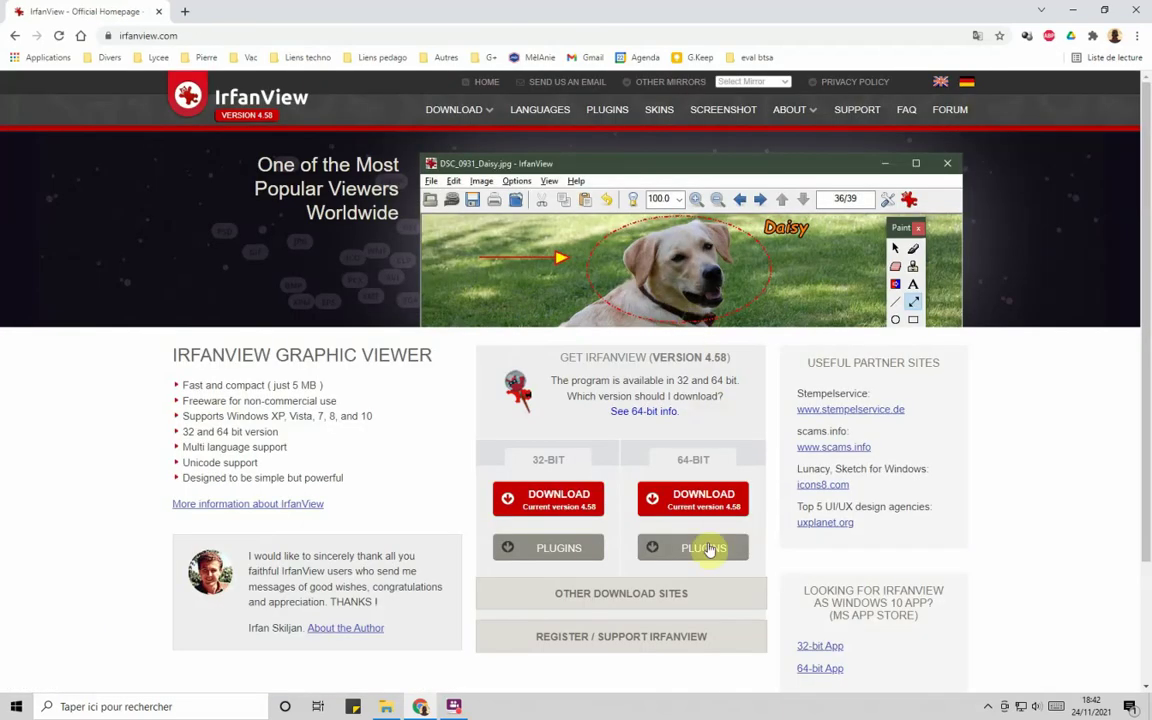
left_click(668, 500)
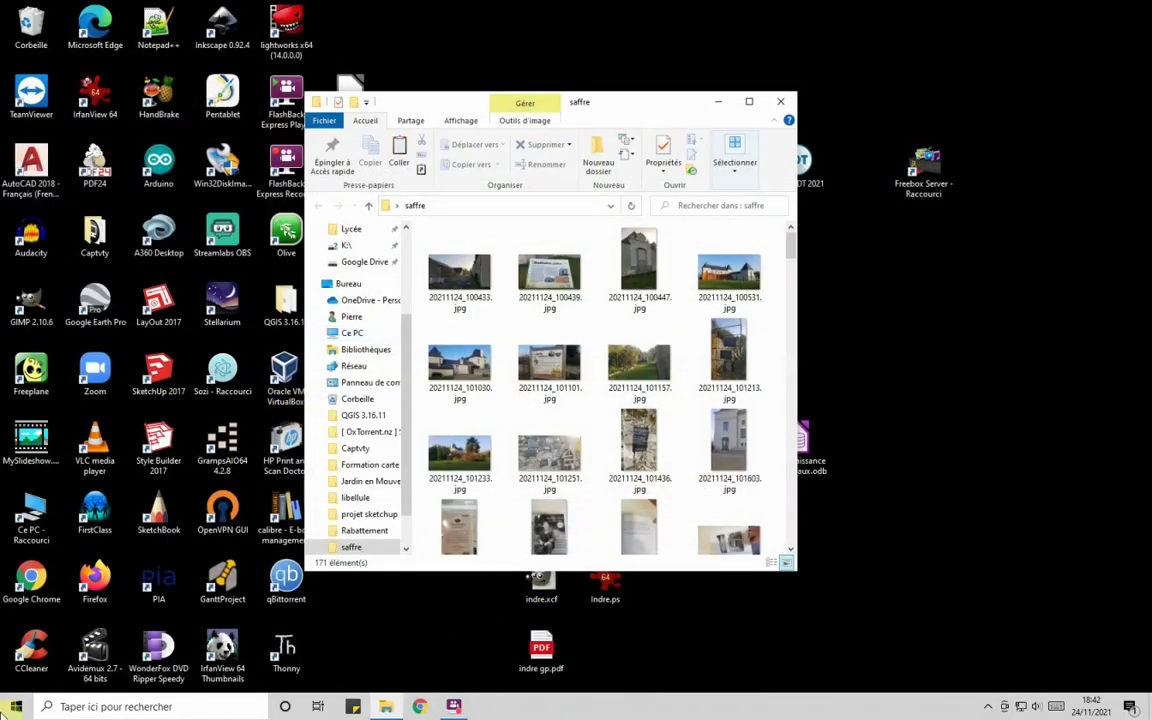
- Search Windows for irfan and launch IrfanView 64 4.53
left_click(79, 712)
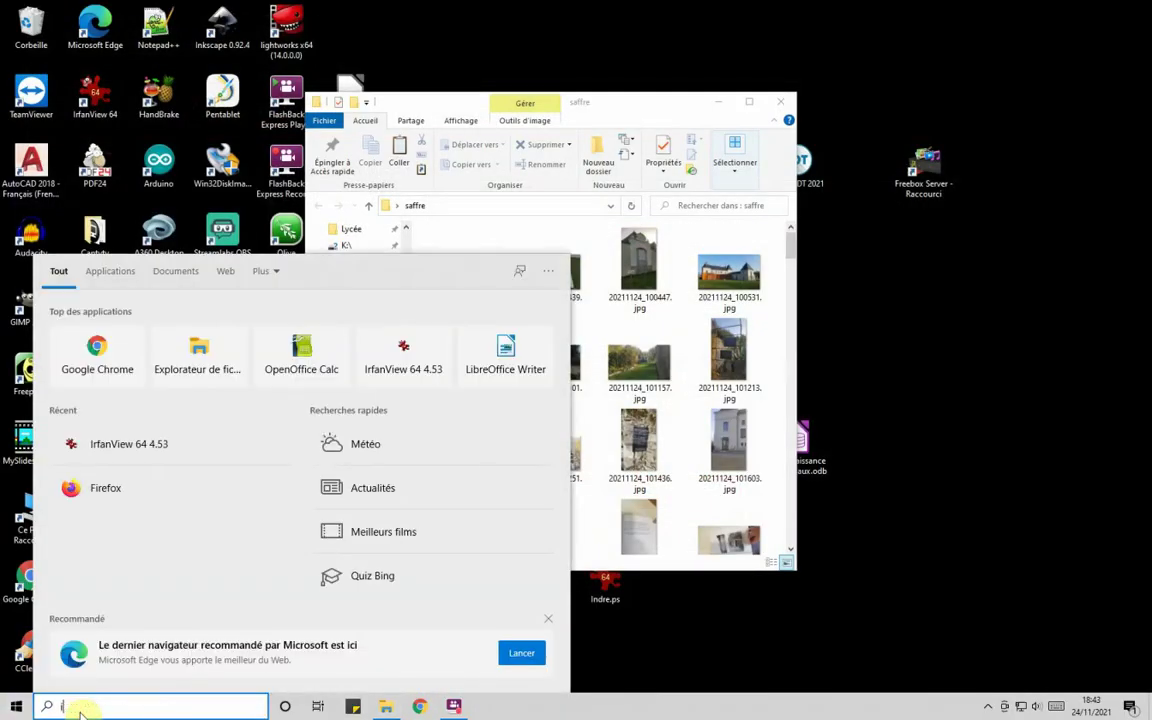
type("irfan")
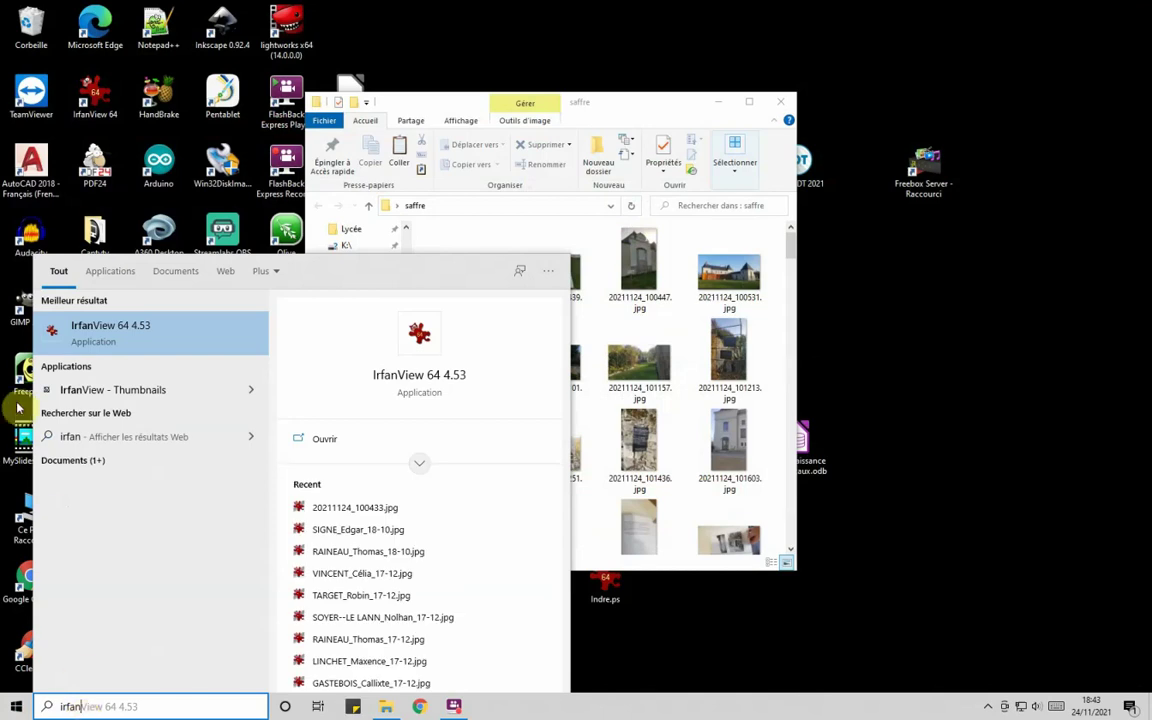
left_click(101, 344)
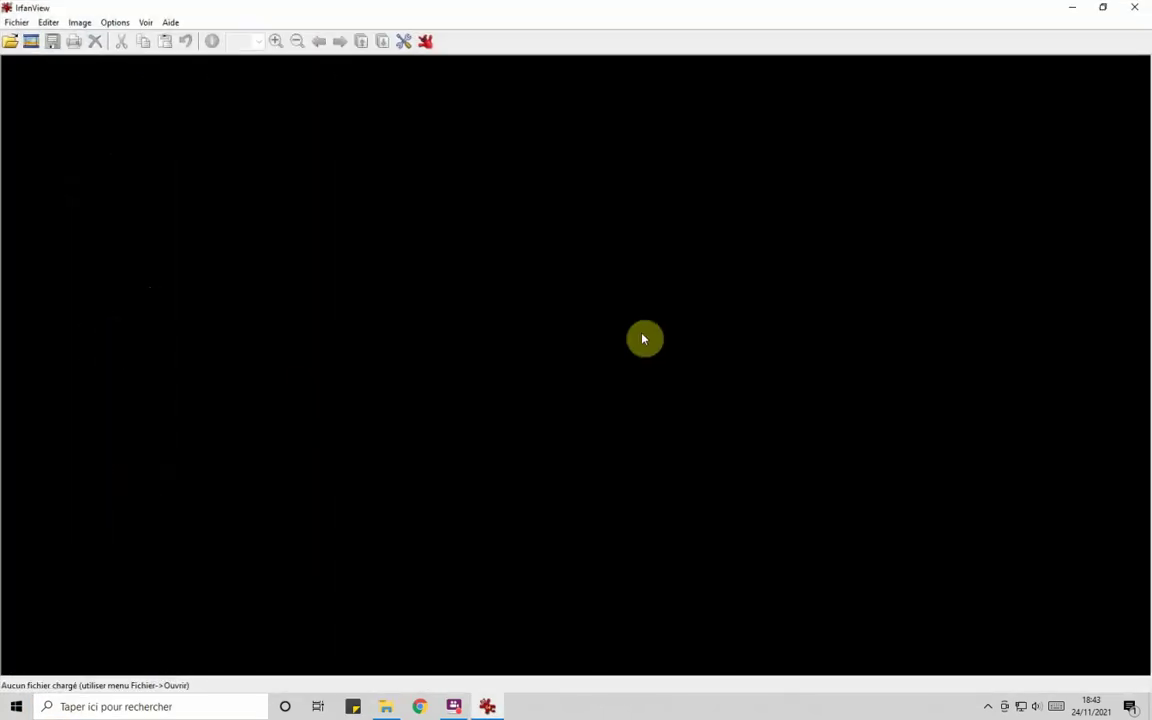
- Open the photo 20211124_100433.jpg from the saffre folder on the desktop
left_click(16, 22)
left_click(37, 44)
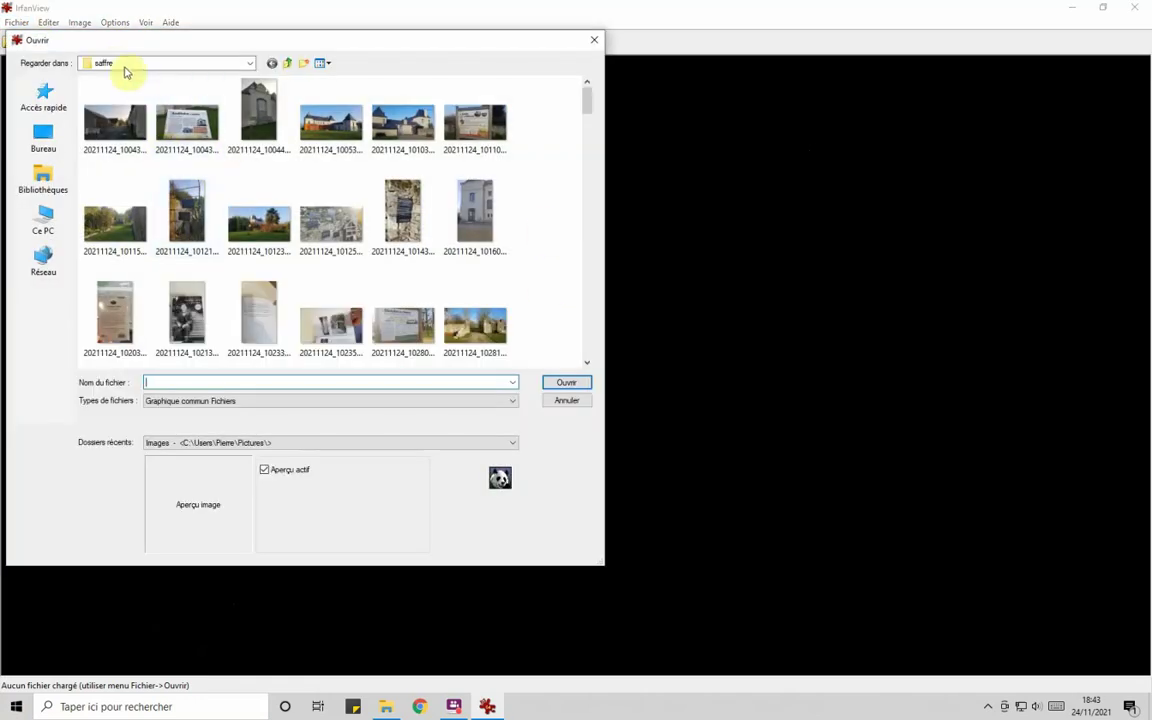
left_click(110, 65)
scroll(180, 73, "up", 3)
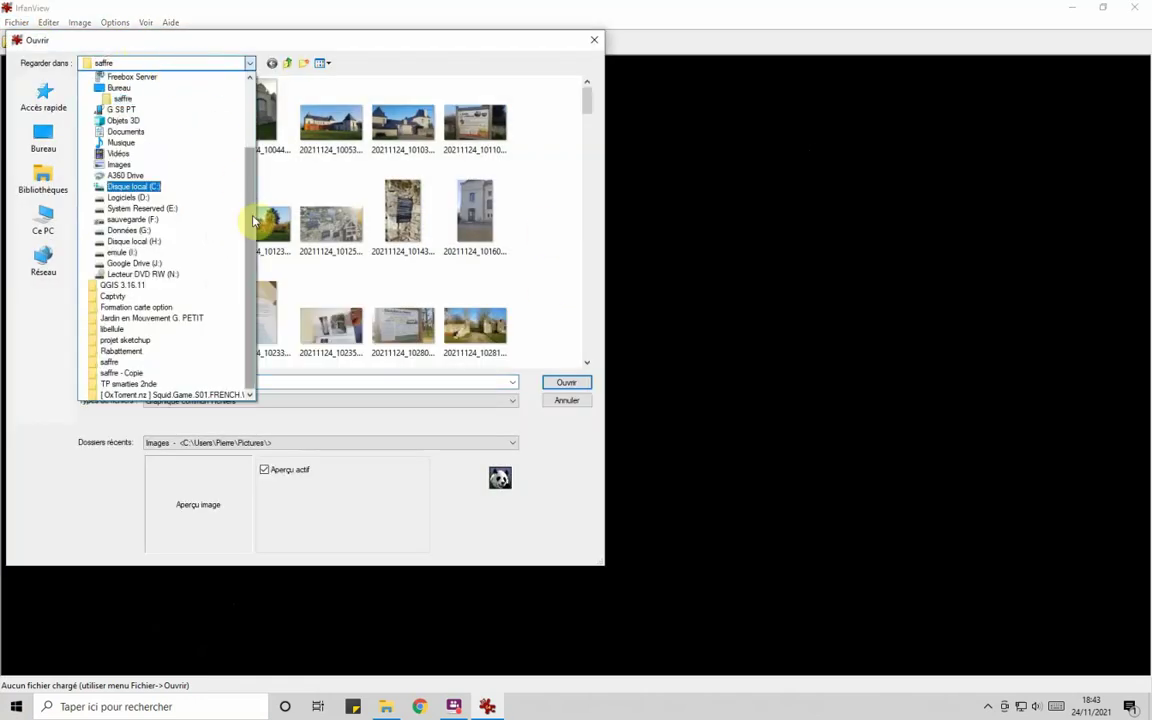
scroll(255, 210, "up", 1)
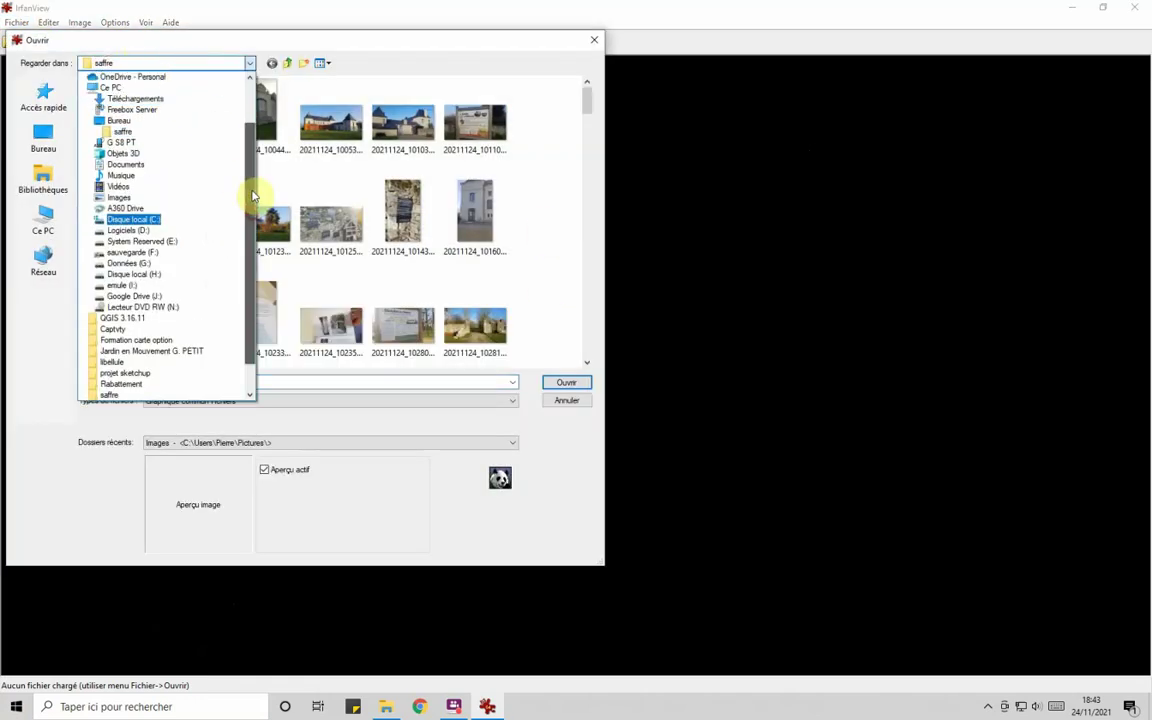
left_click(121, 131)
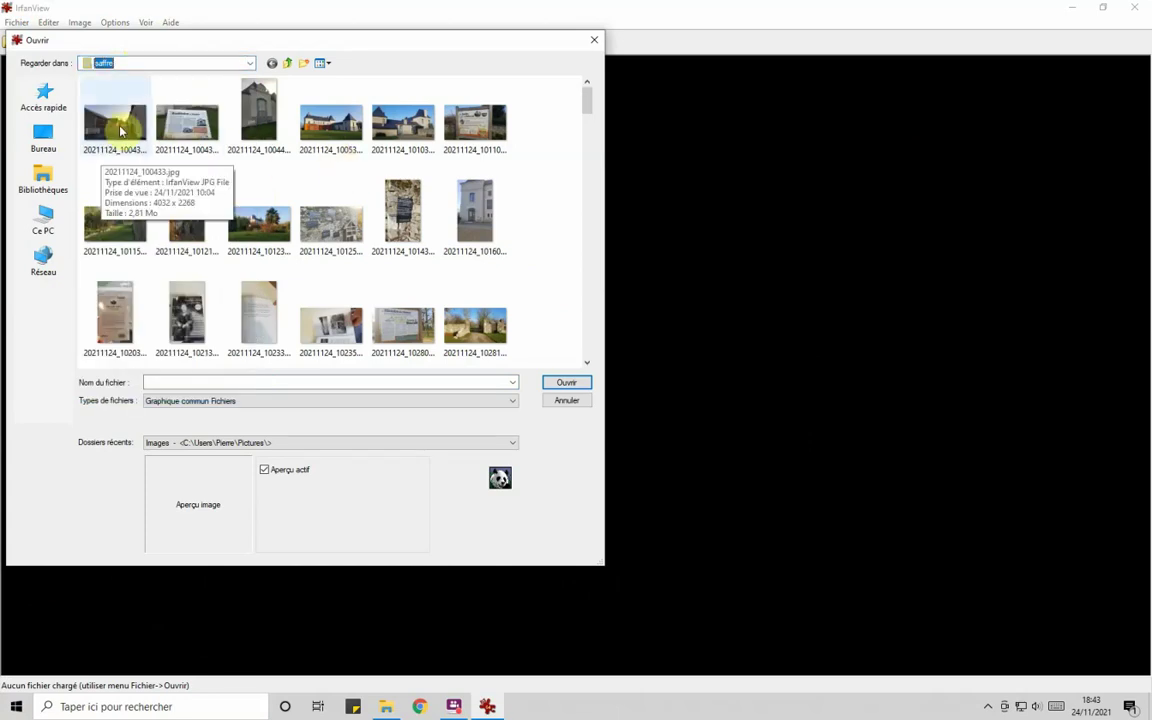
double_click(120, 128)
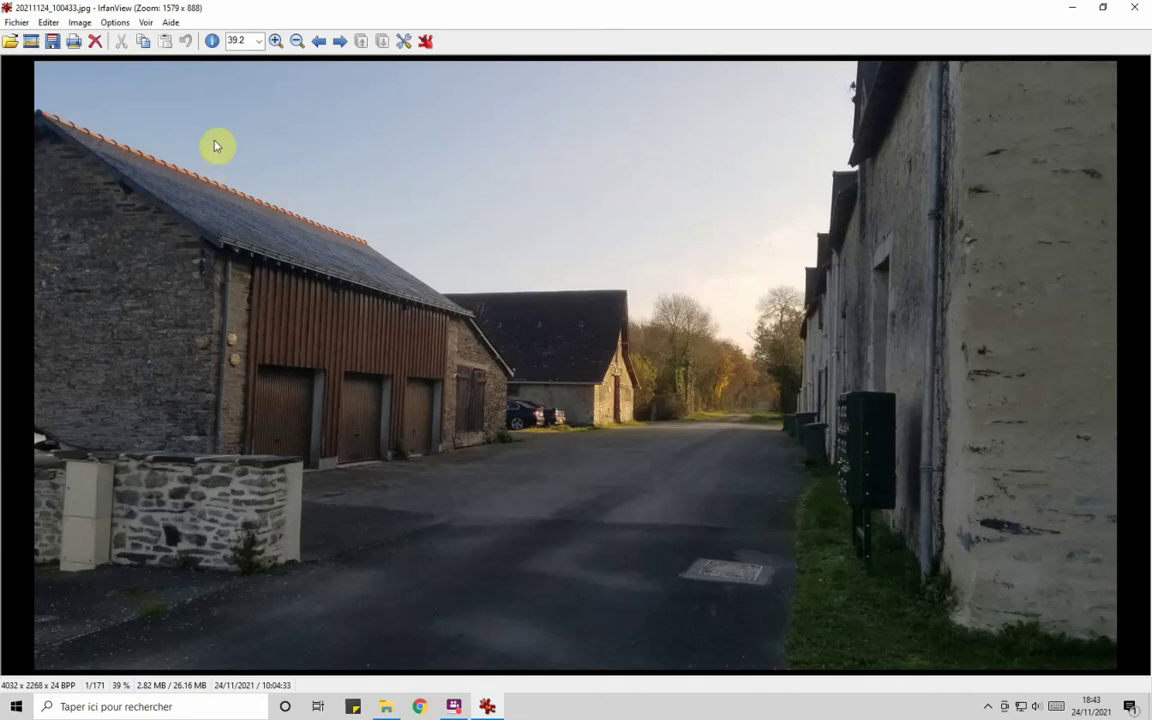
- Examine the photo's image properties and the GPS information in its EXIF data, and close both windows
left_click(78, 23)
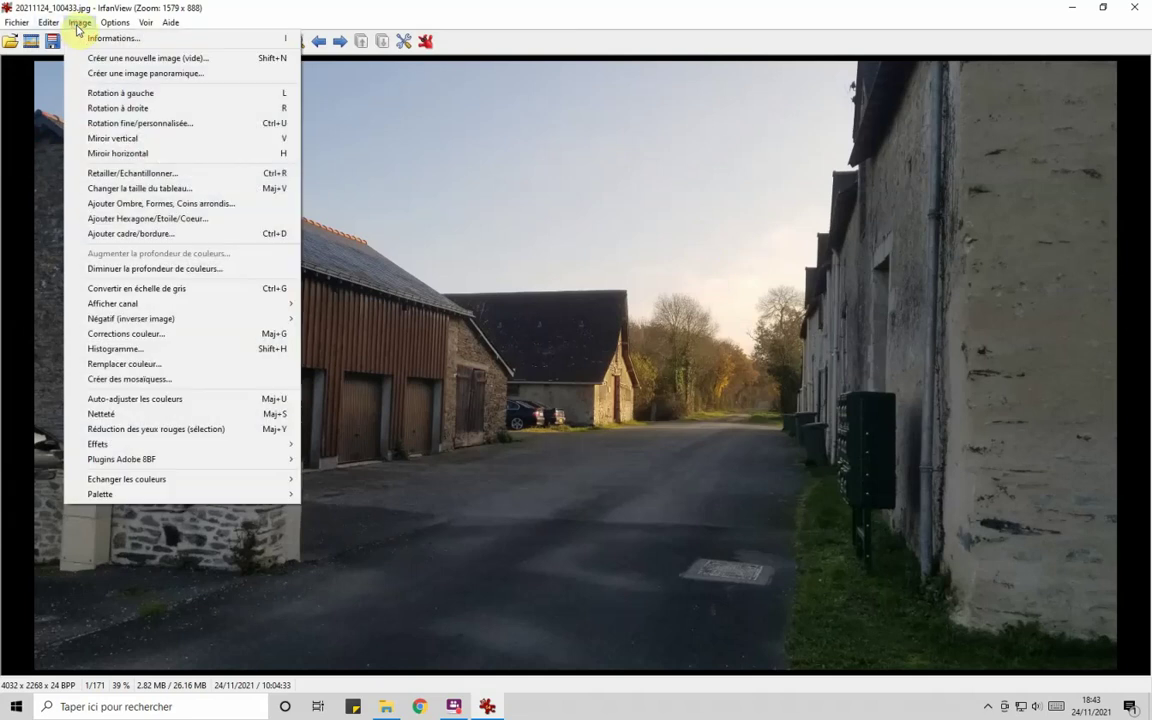
left_click(112, 38)
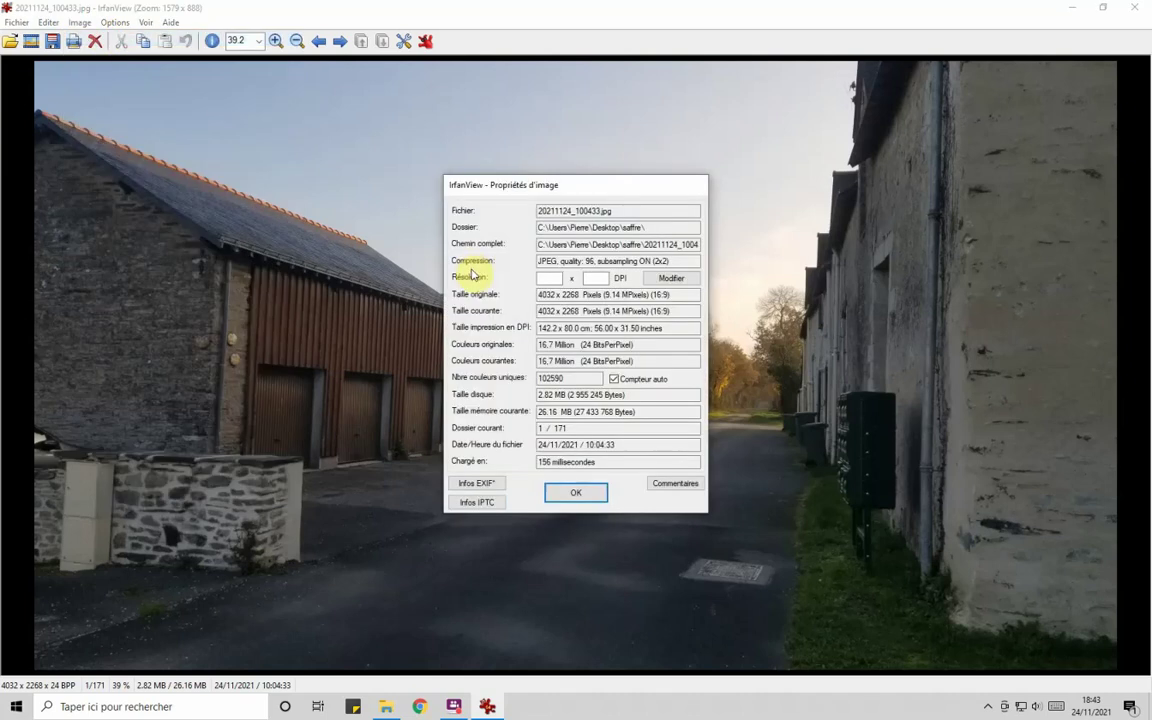
left_click(484, 484)
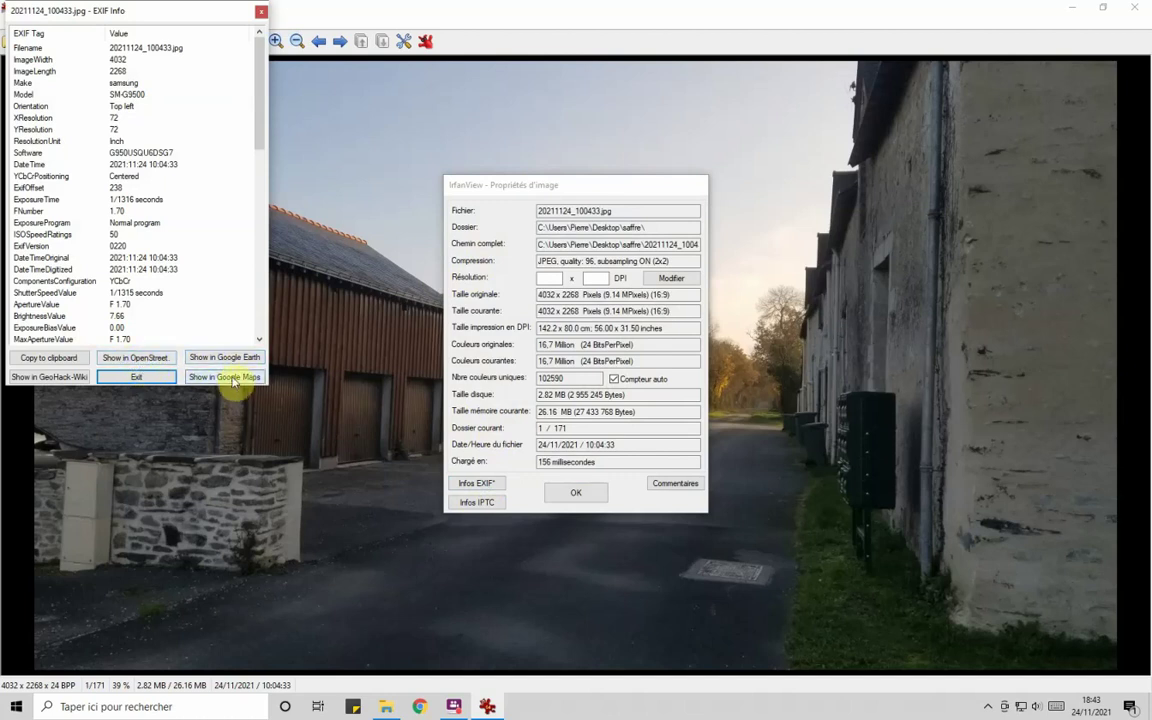
scroll(160, 272, "down", 15)
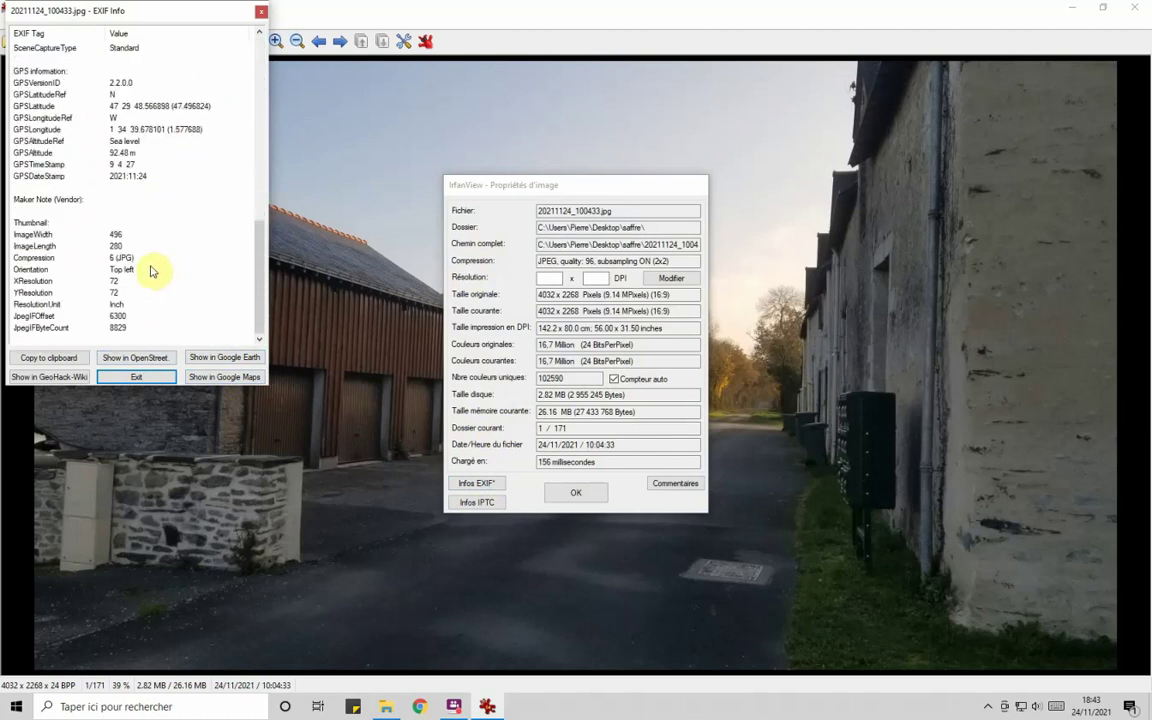
scroll(90, 180, "up", 1)
left_click(105, 107)
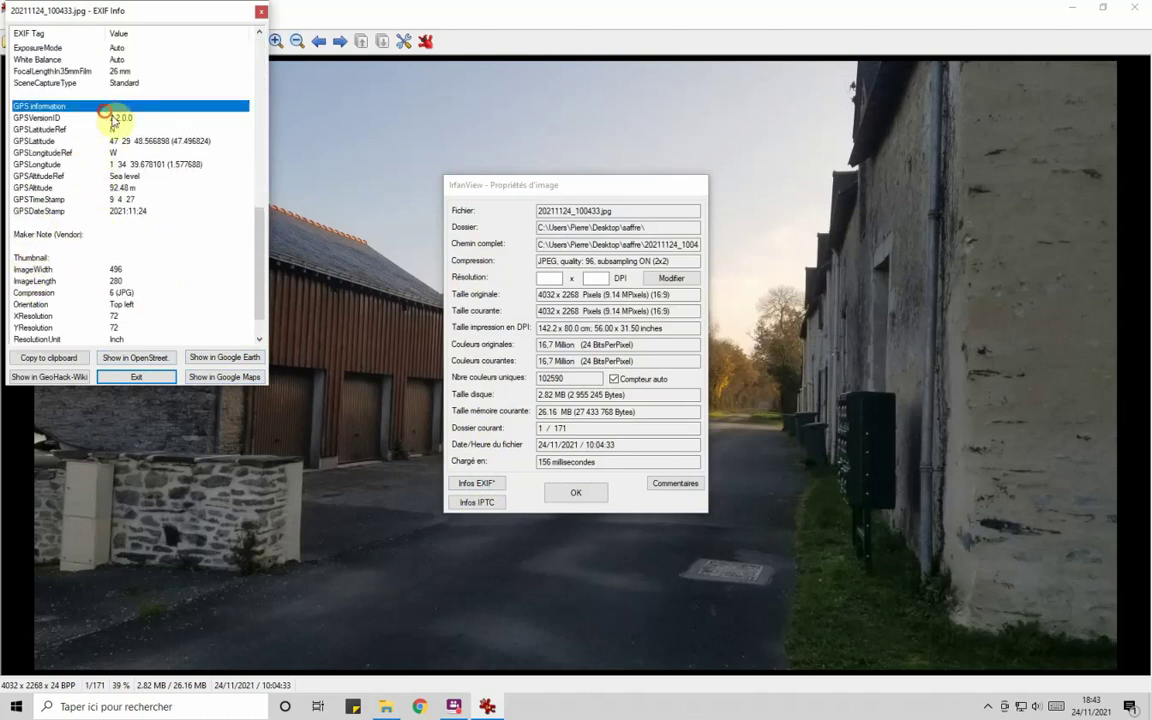
left_click(145, 213)
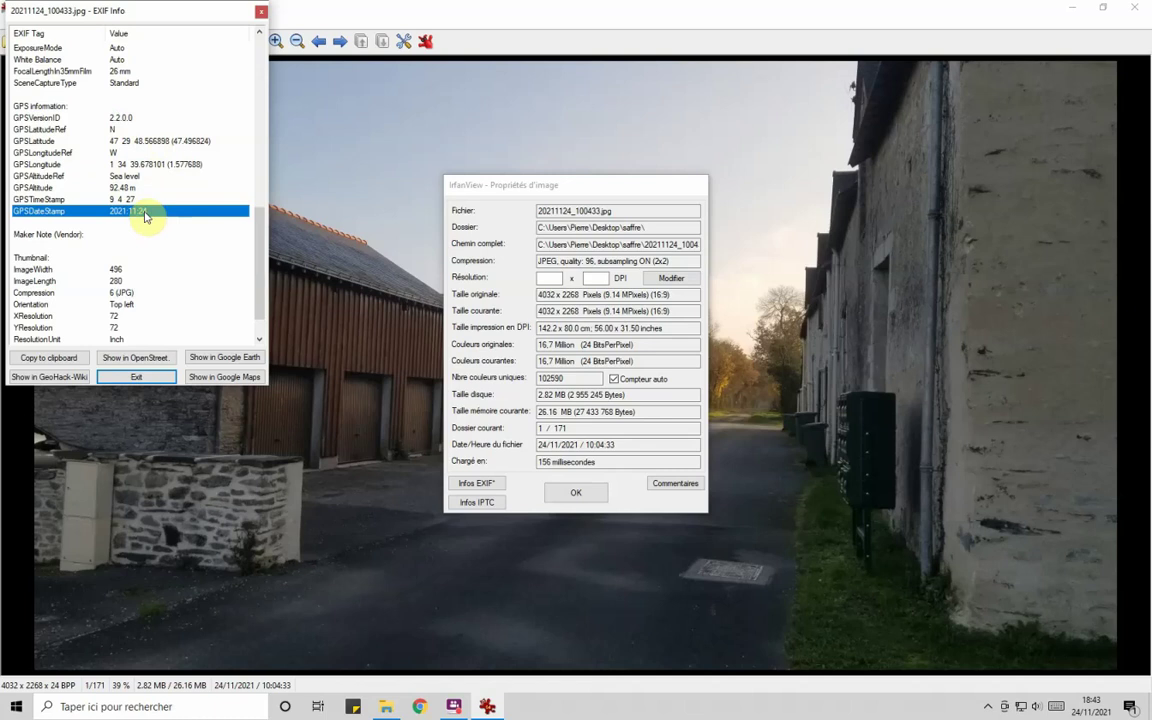
left_click(259, 12)
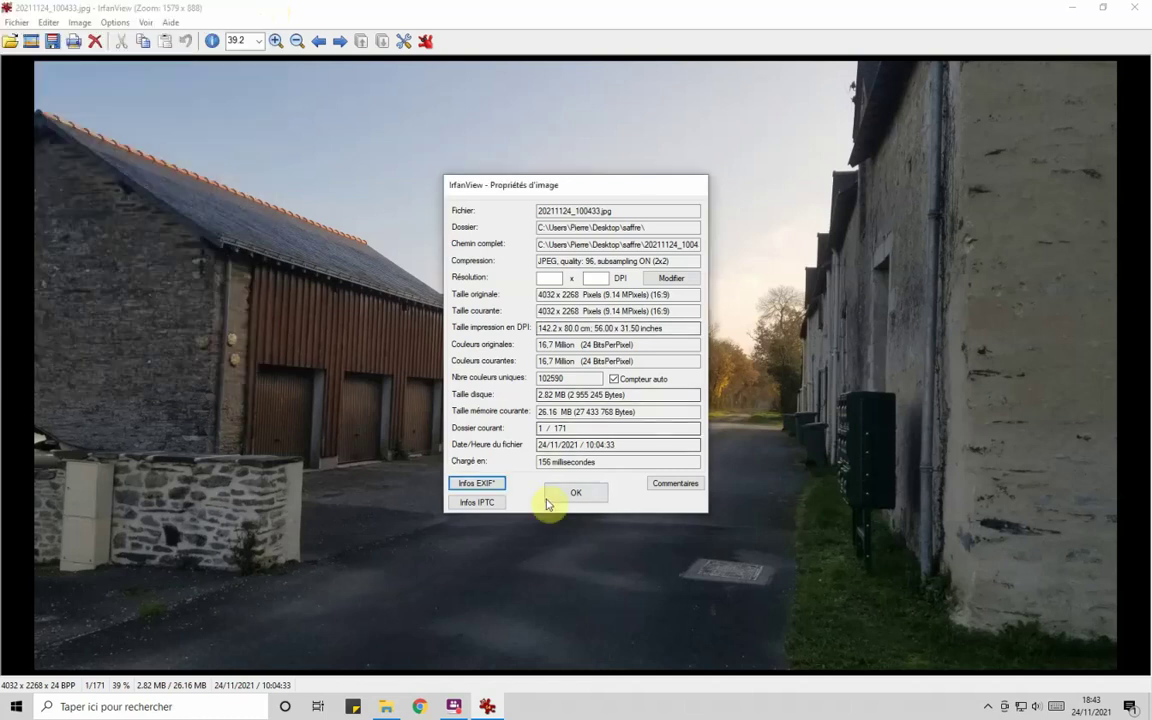
left_click(575, 494)
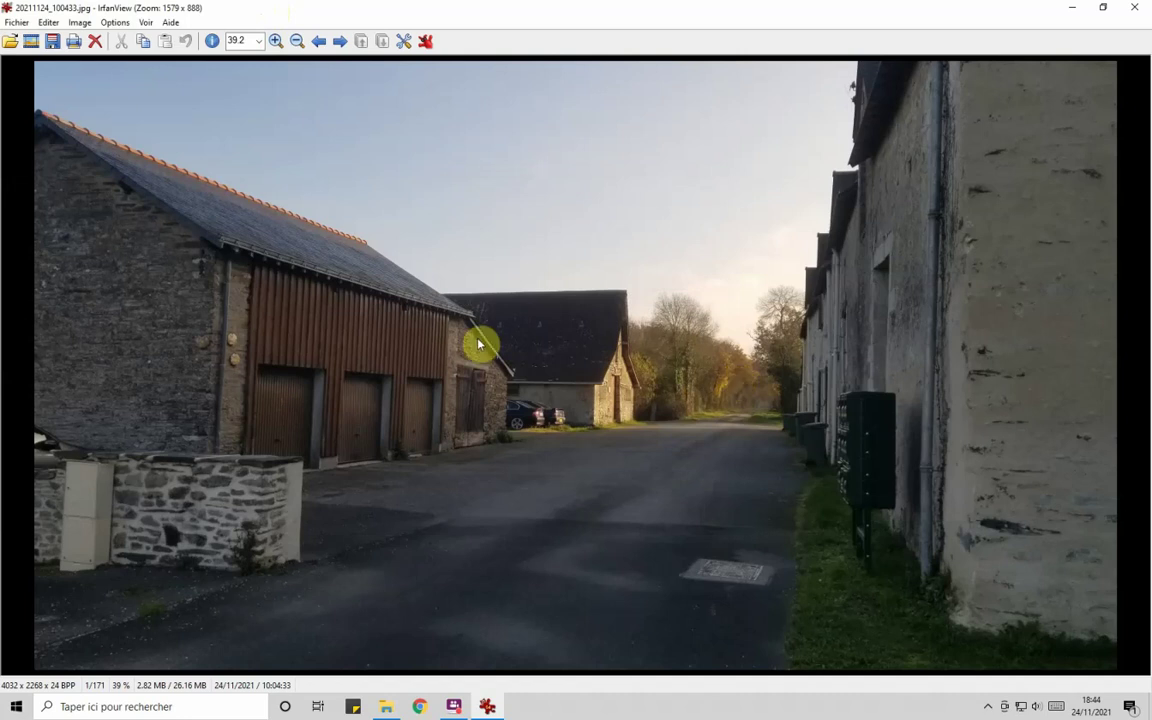
- Set up a batch conversion and renaming with all photos of the saffre folder, using the current folder for output
left_click(18, 22)
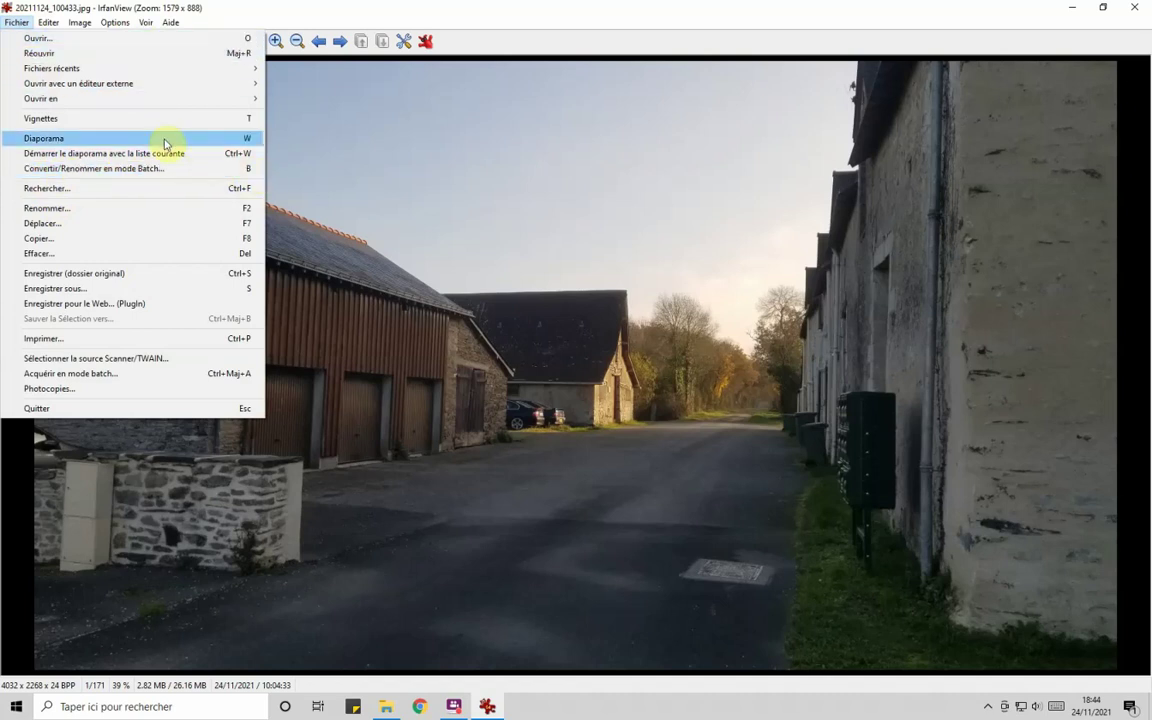
left_click(148, 167)
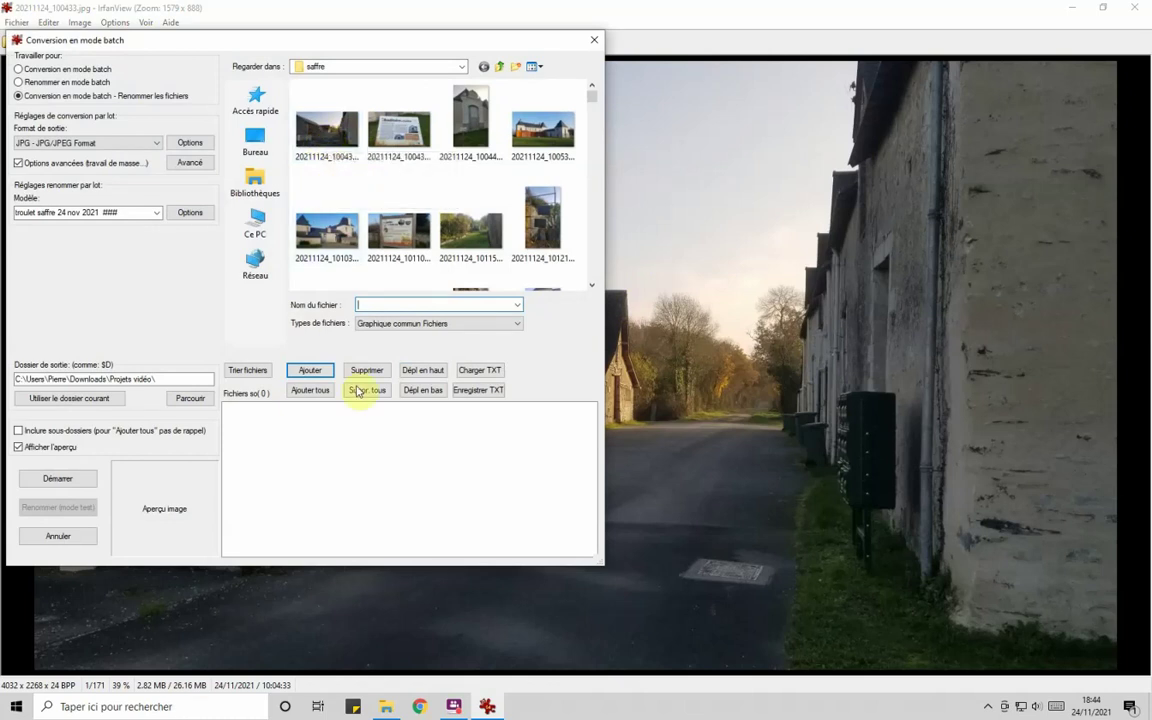
left_click(308, 391)
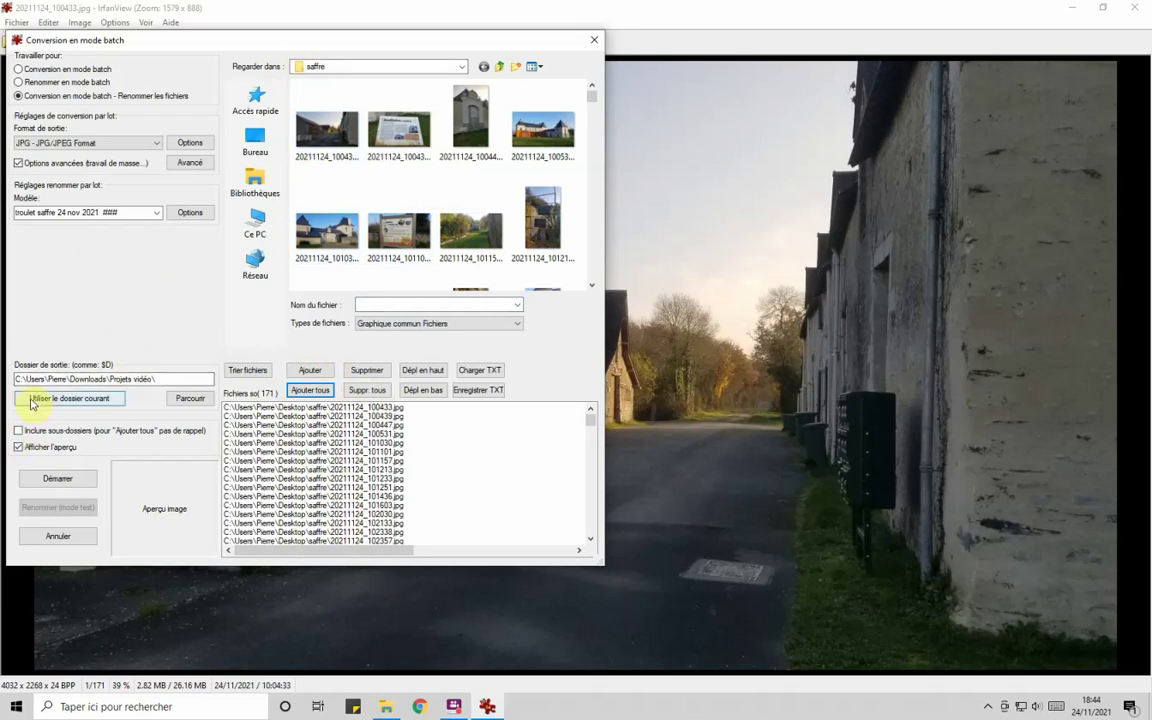
left_click(91, 400)
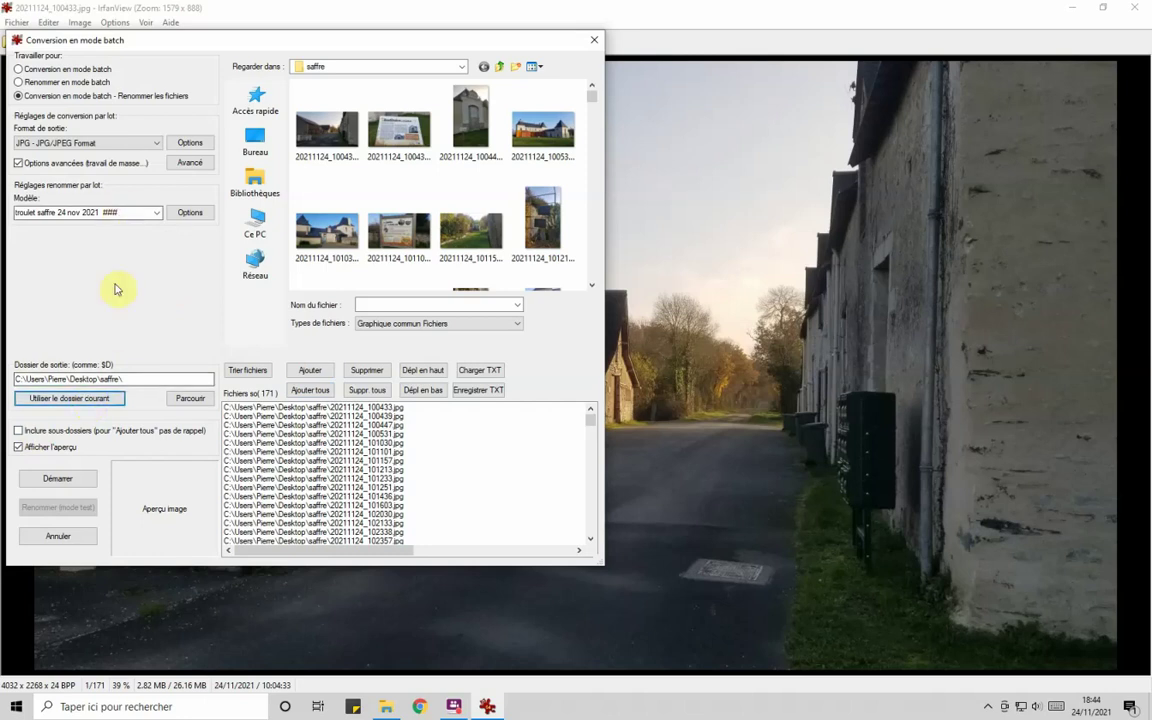
- Examine the parts of the batch renaming pattern, including its ### numbering placeholder
double_click(111, 213)
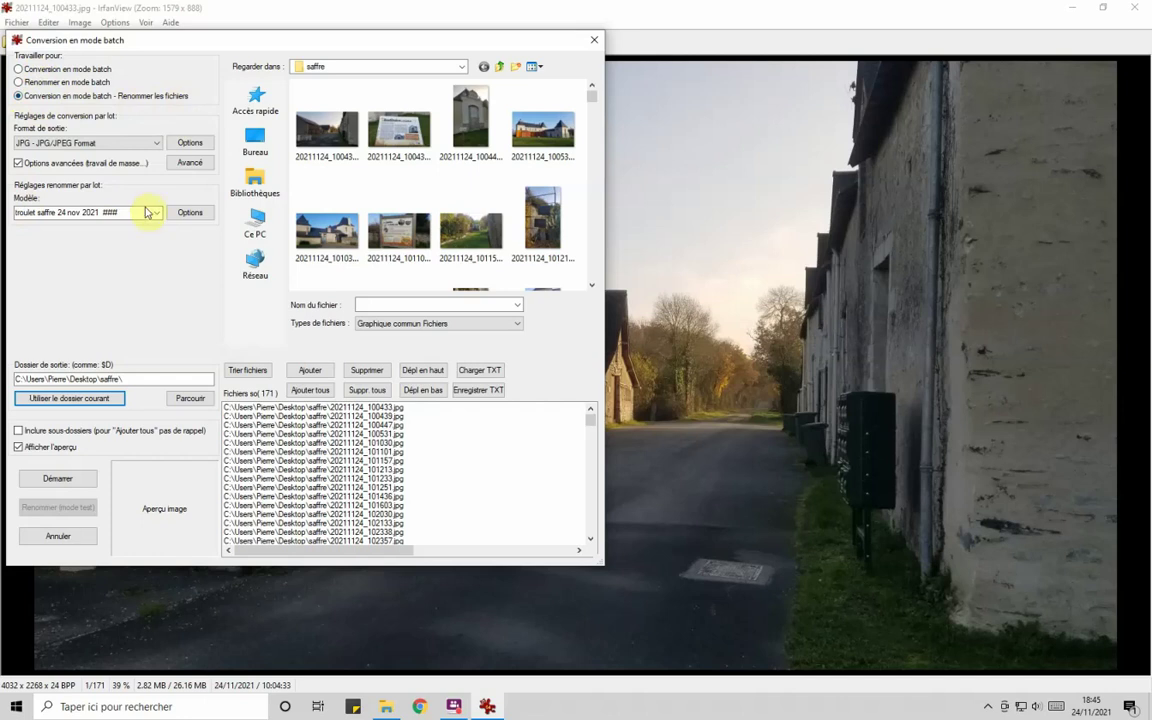
left_click(134, 212)
left_click(33, 213)
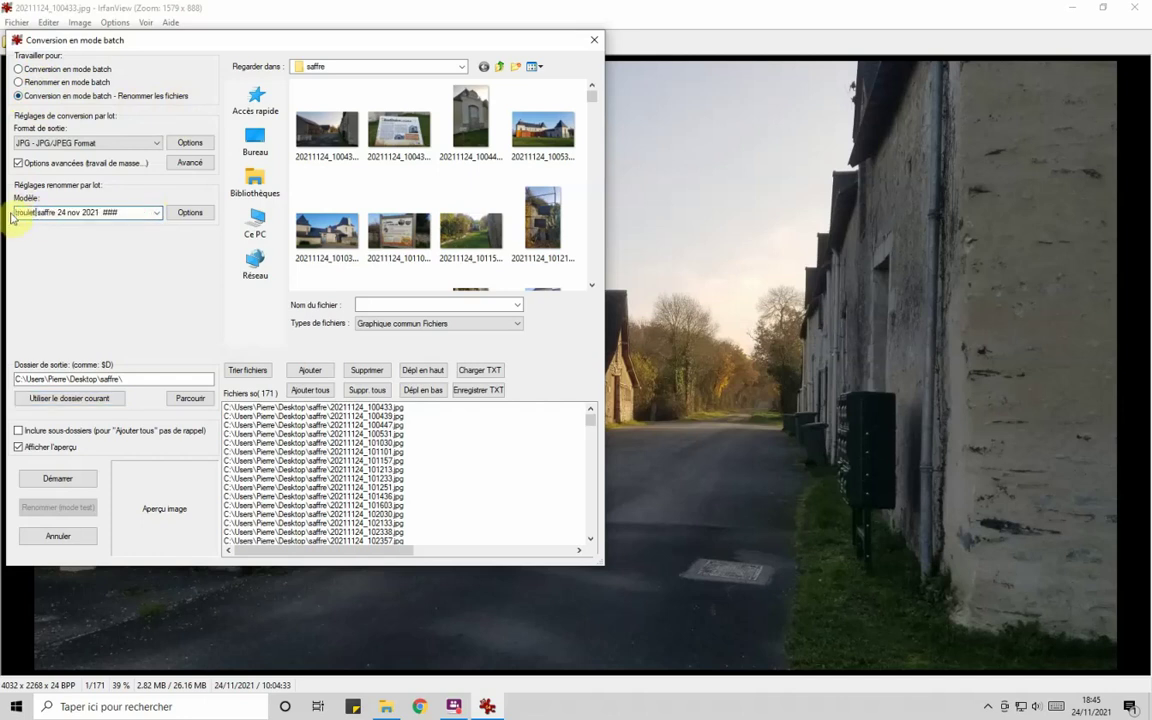
left_click_drag(104, 212, 123, 210)
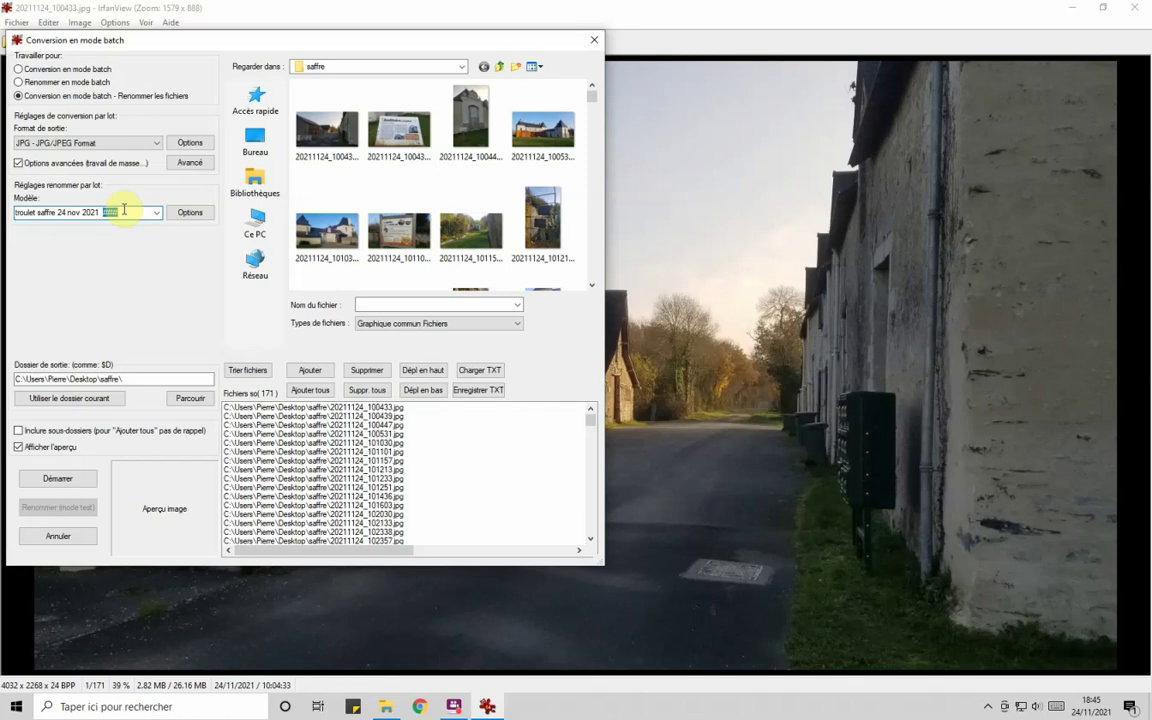
- Review the name prefix and the numbering placeholder of the renaming pattern by selecting each of them
left_click(32, 212)
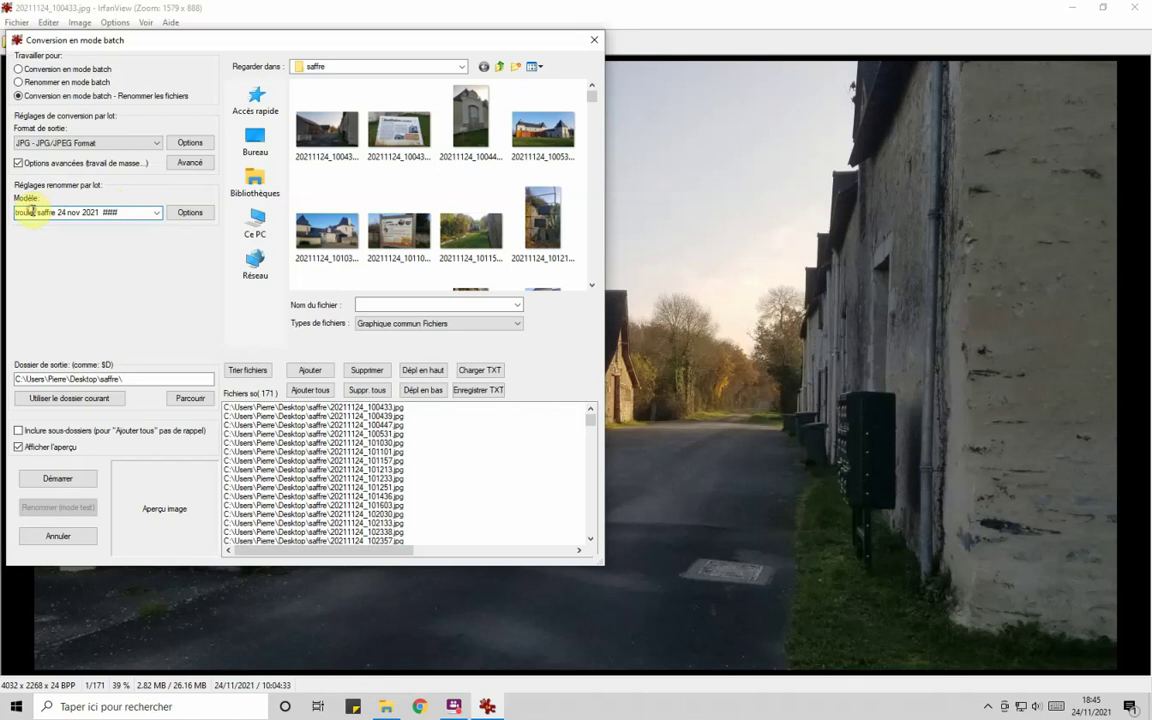
double_click(33, 210)
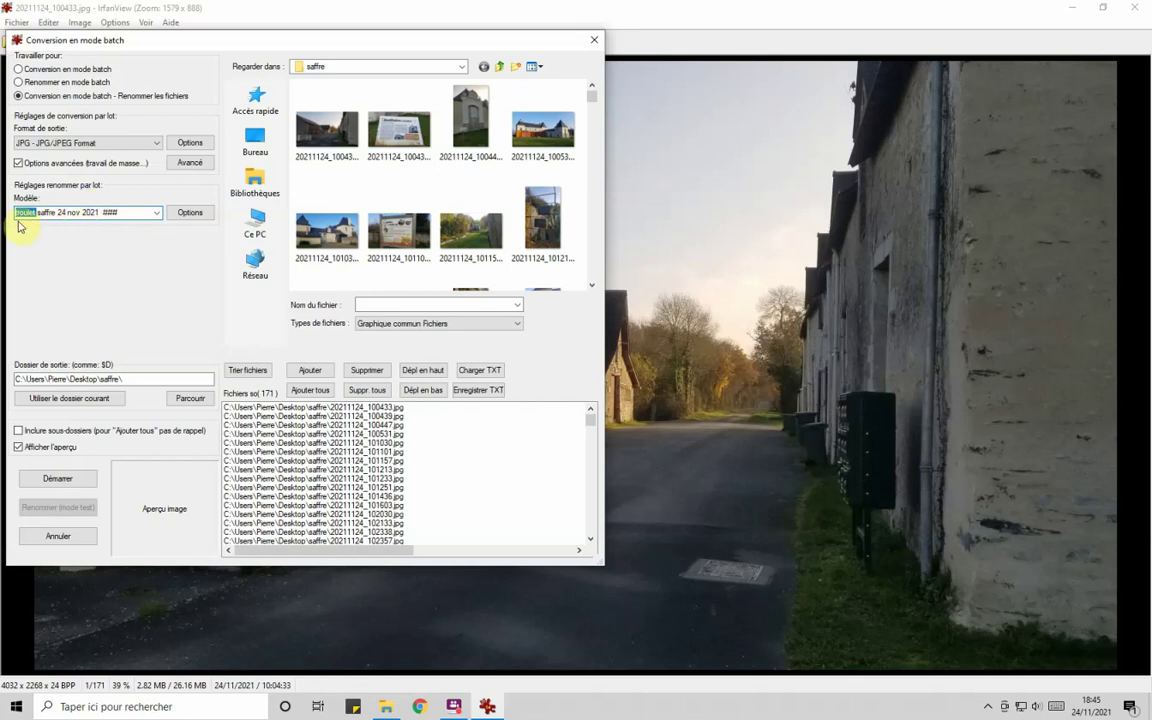
left_click_drag(100, 212, 130, 211)
double_click(130, 211)
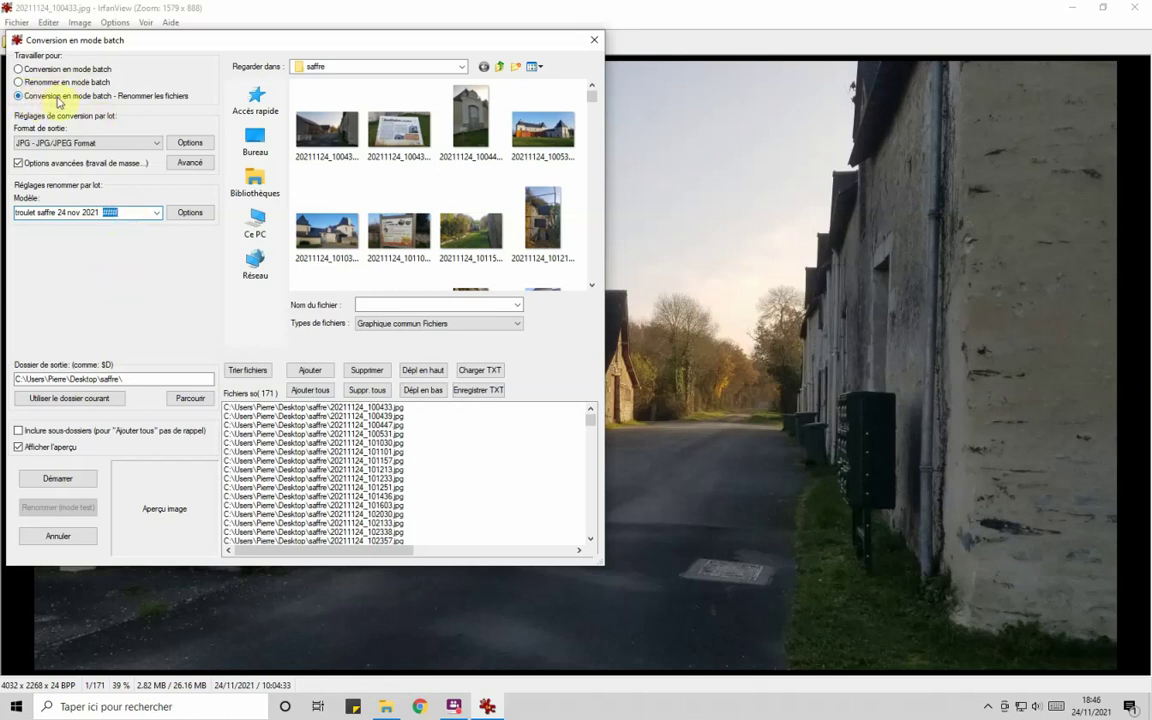
- Open the batch conversion's advanced settings for all images, keeping the advanced options and resizing enabled
left_click(18, 163)
left_click(18, 163)
left_click(187, 162)
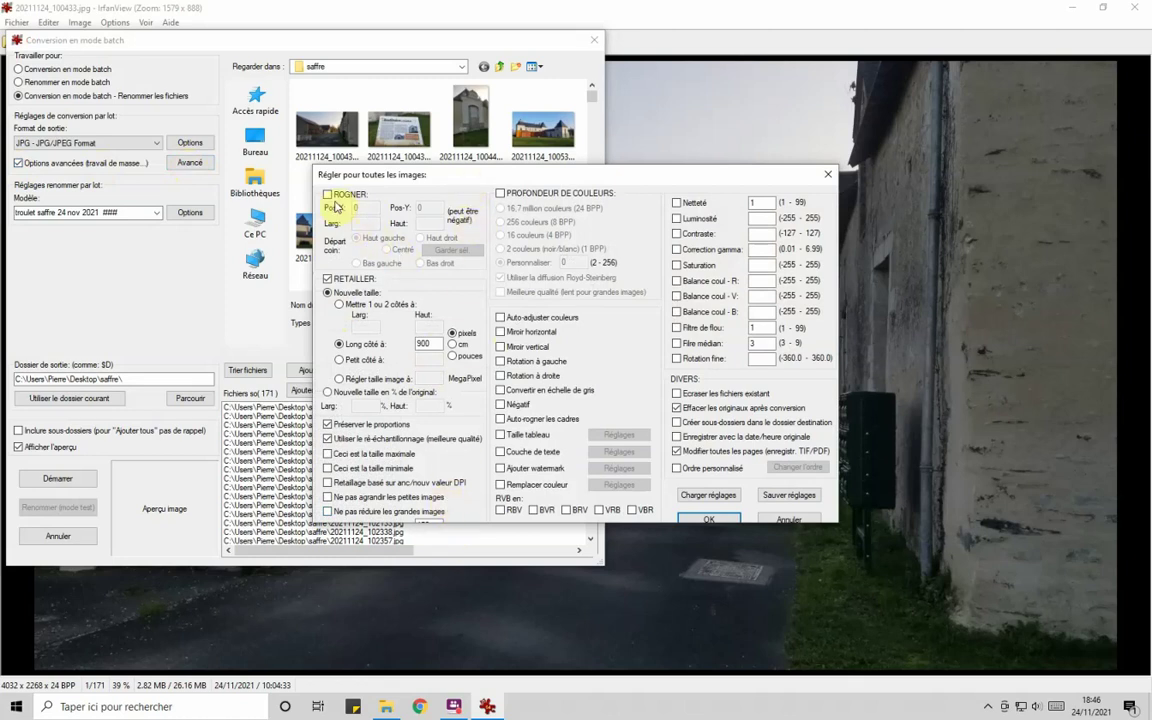
left_click(328, 280)
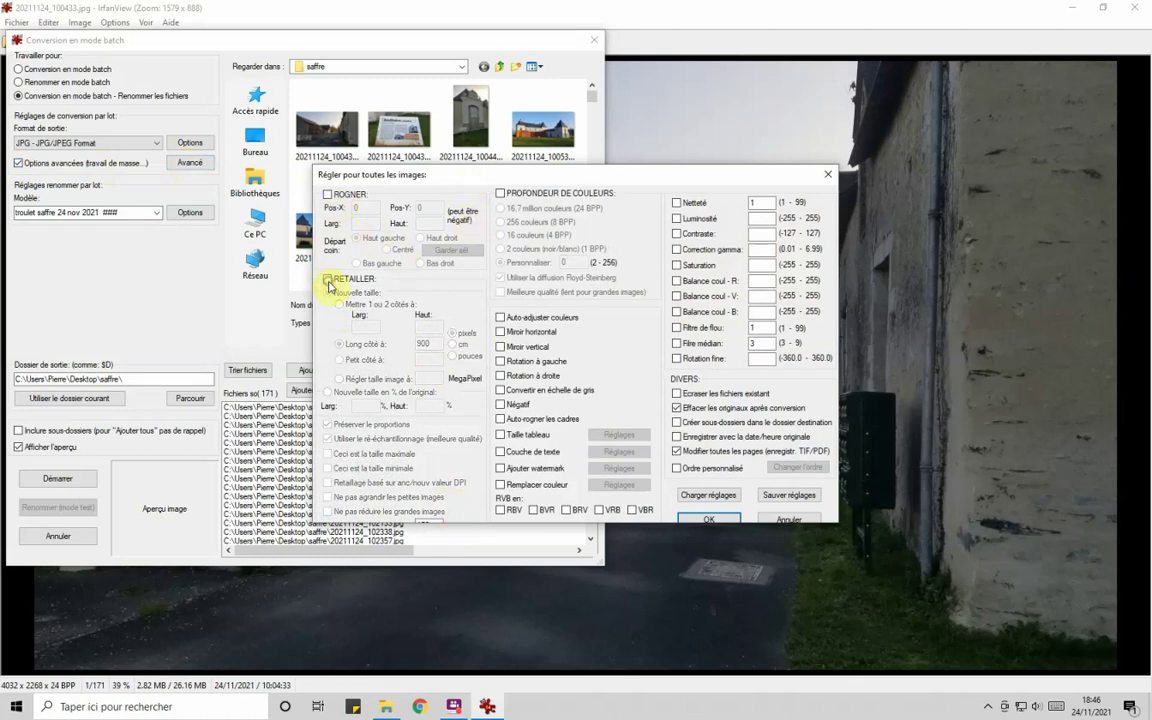
left_click(328, 280)
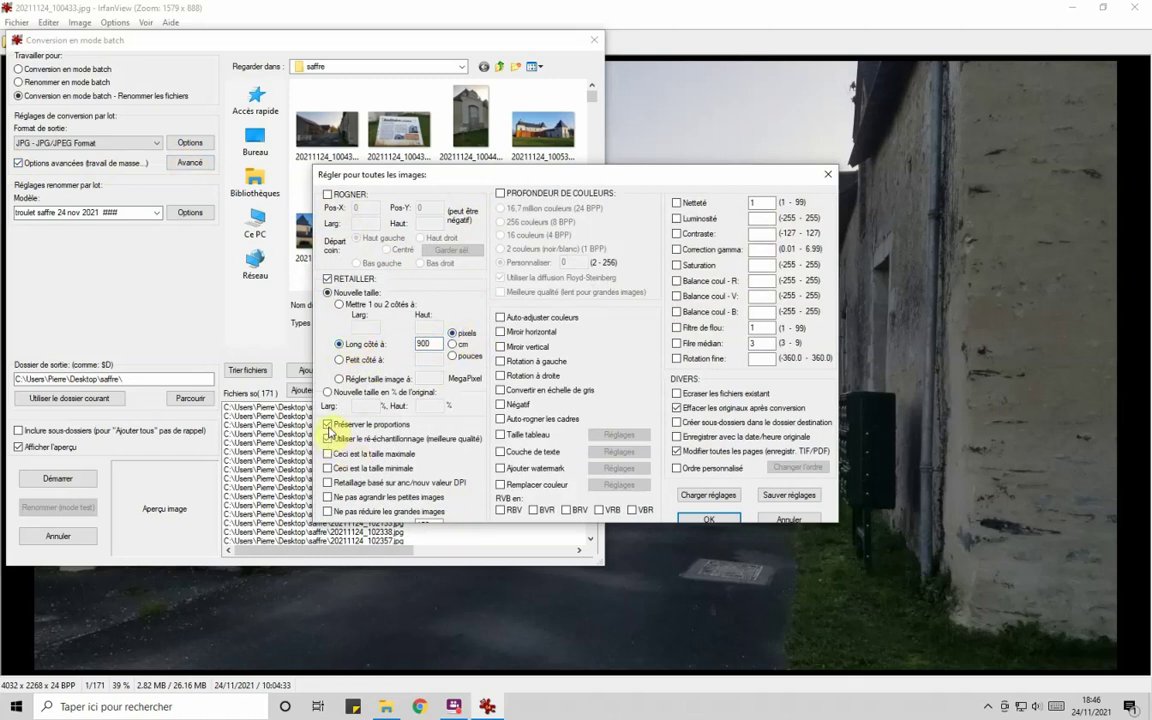
- Resize all images to a short side of 400 pixels with proportions preserved, and confirm the advanced settings
double_click(422, 344)
type("500")
left_click(339, 362)
left_click(425, 358)
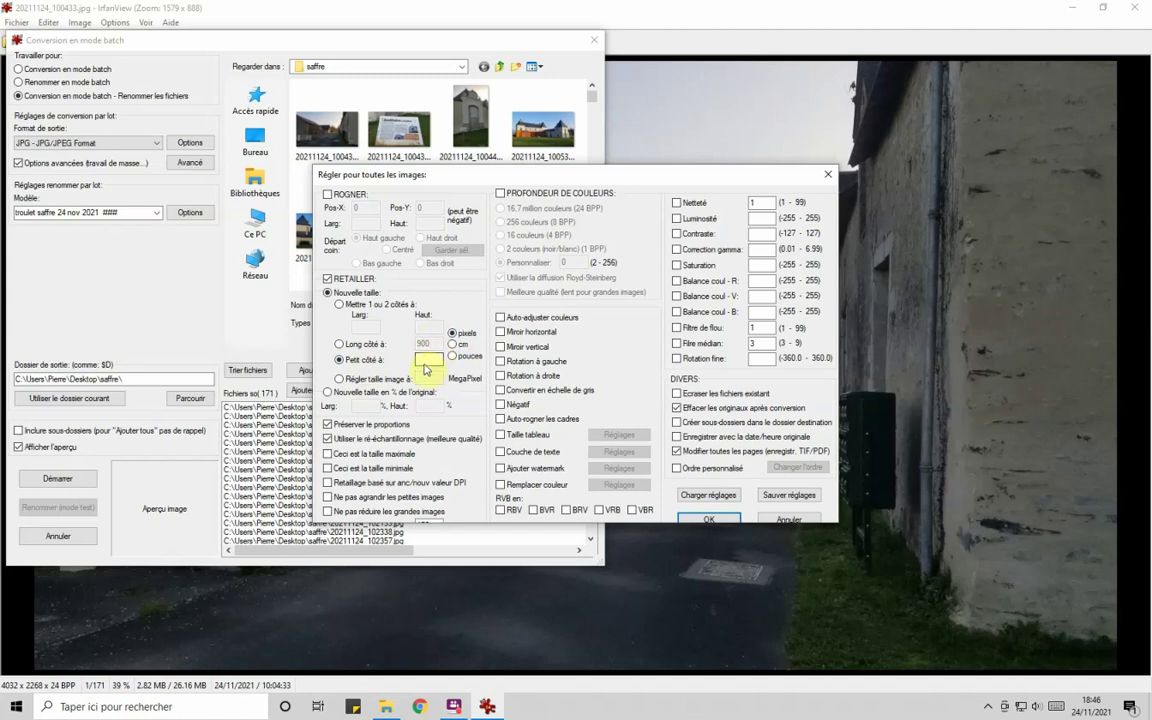
type("400")
left_click(329, 425)
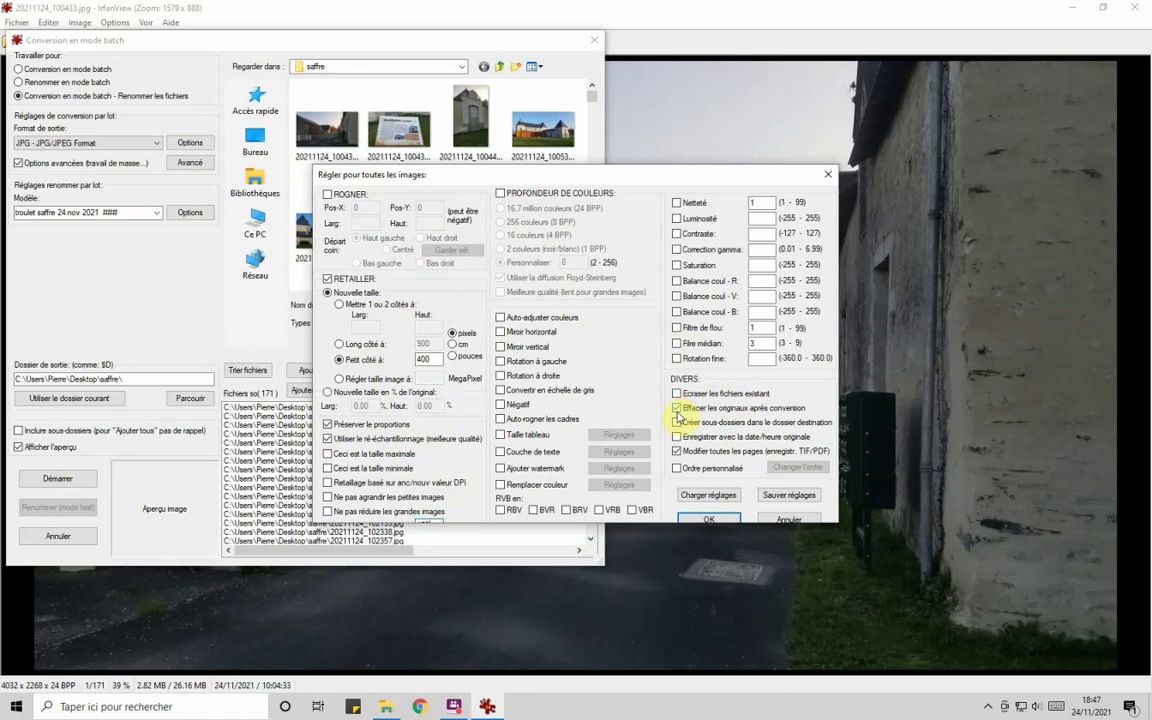
left_click(708, 519)
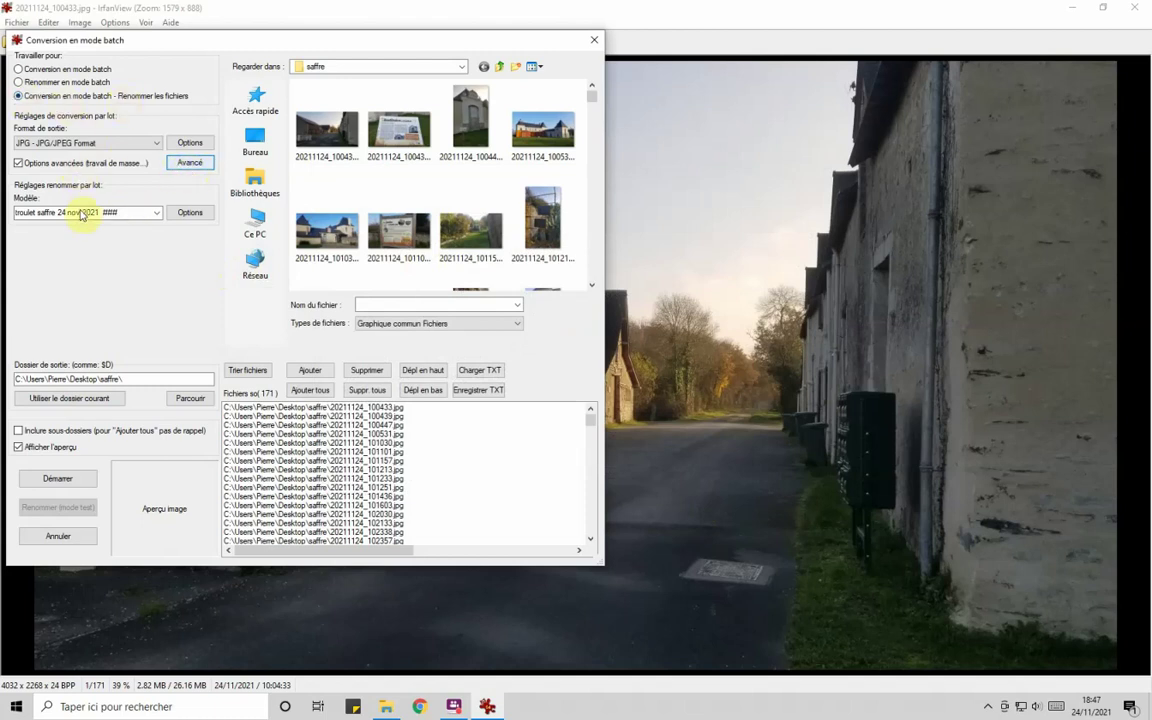
- Run the batch conversion and renaming on the saffre photos, and close the image viewer once it has finished
left_click(41, 408)
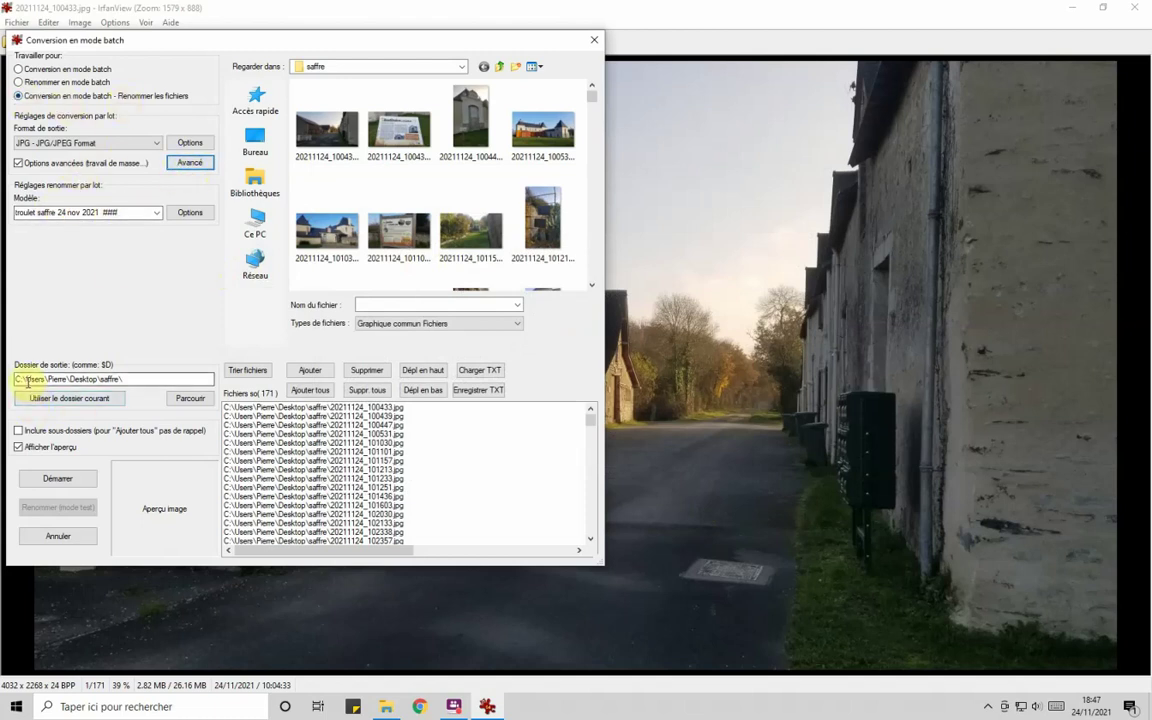
left_click(60, 478)
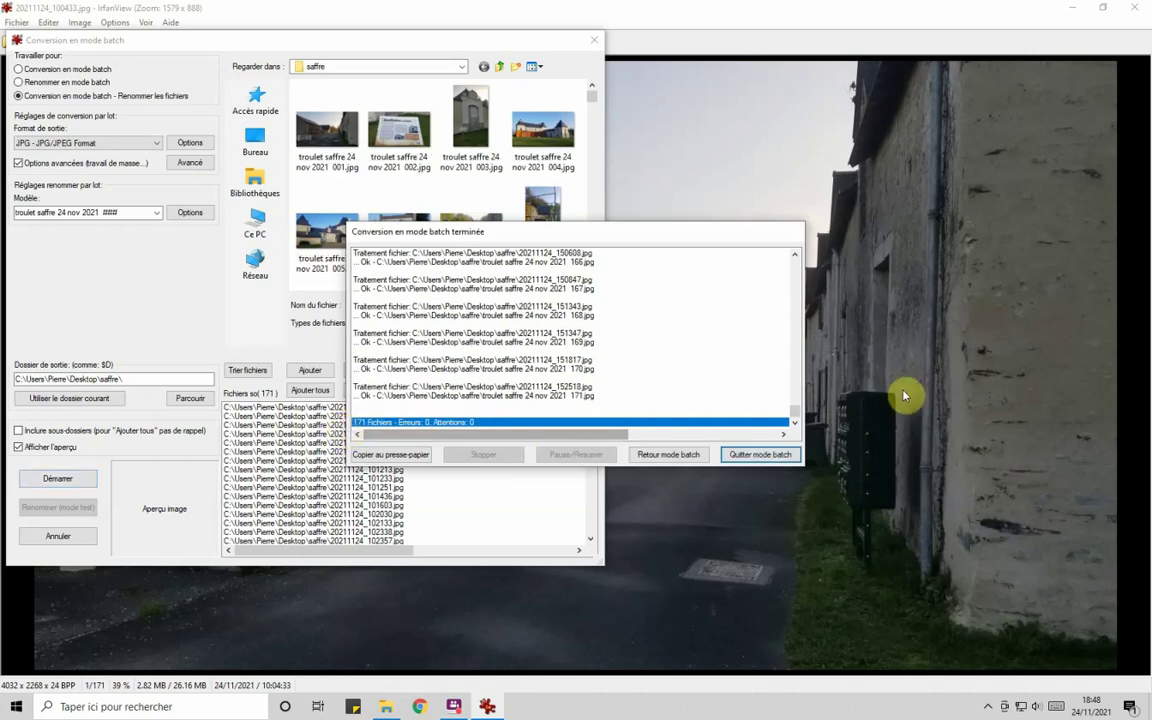
left_click(777, 456)
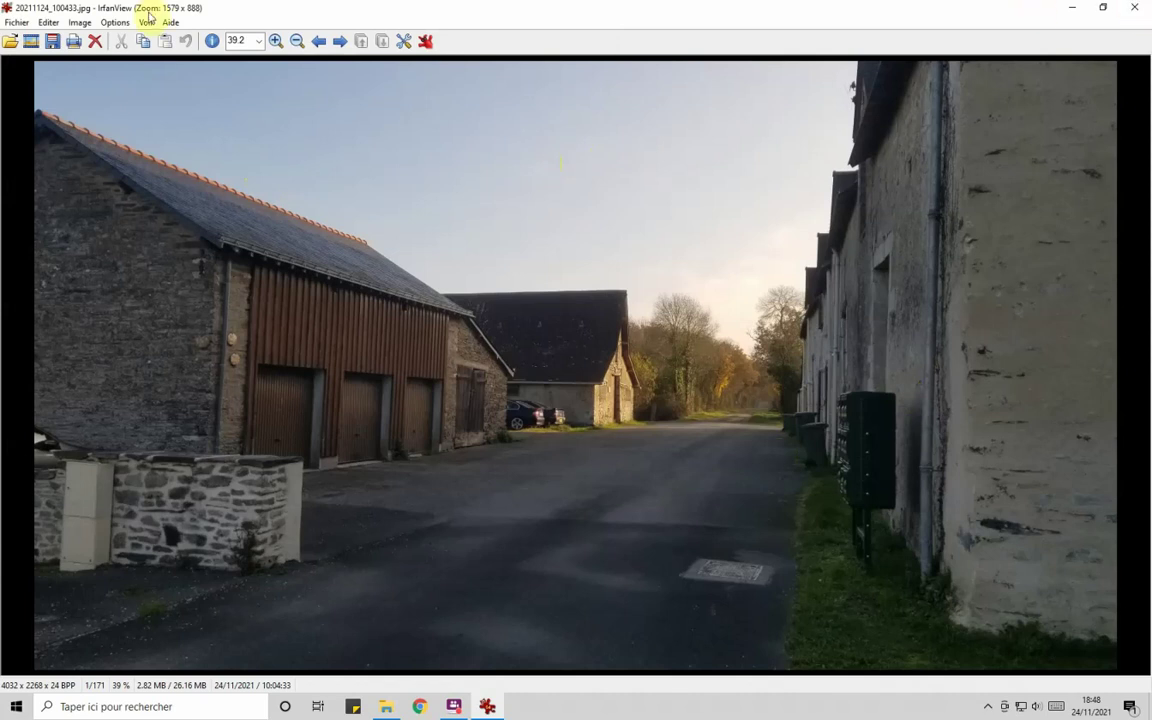
left_click(1136, 7)
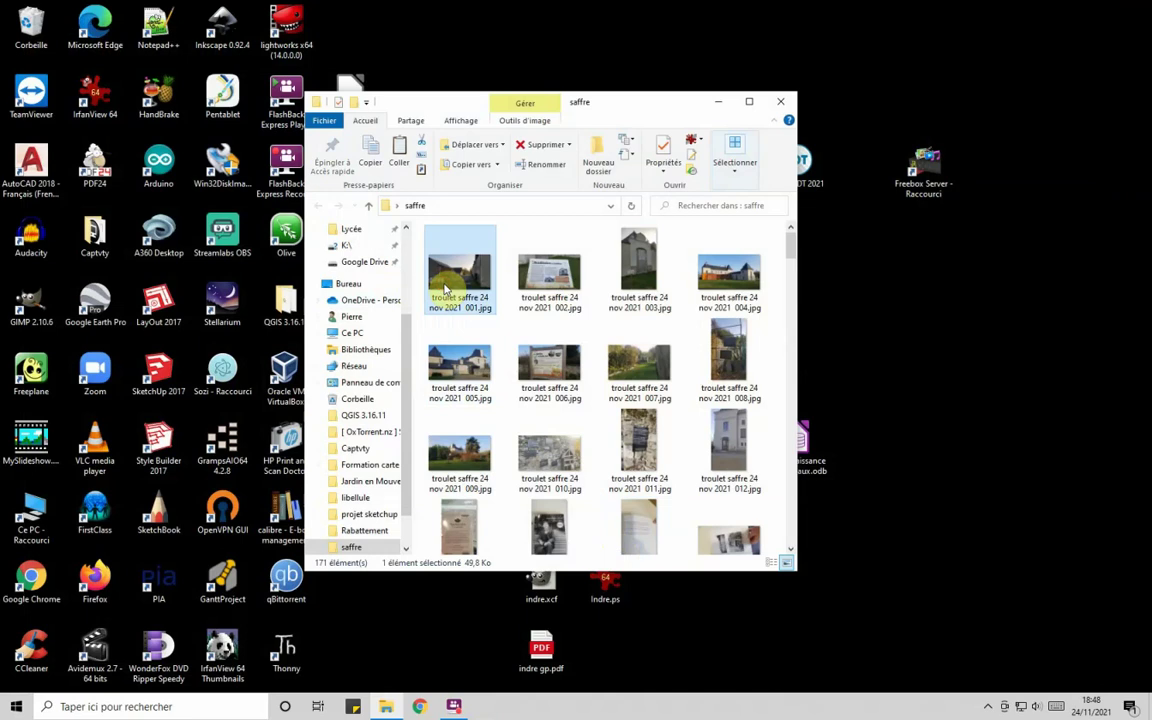
- Look through the renamed photos in the saffre folder and close the folder window
right_click(447, 290)
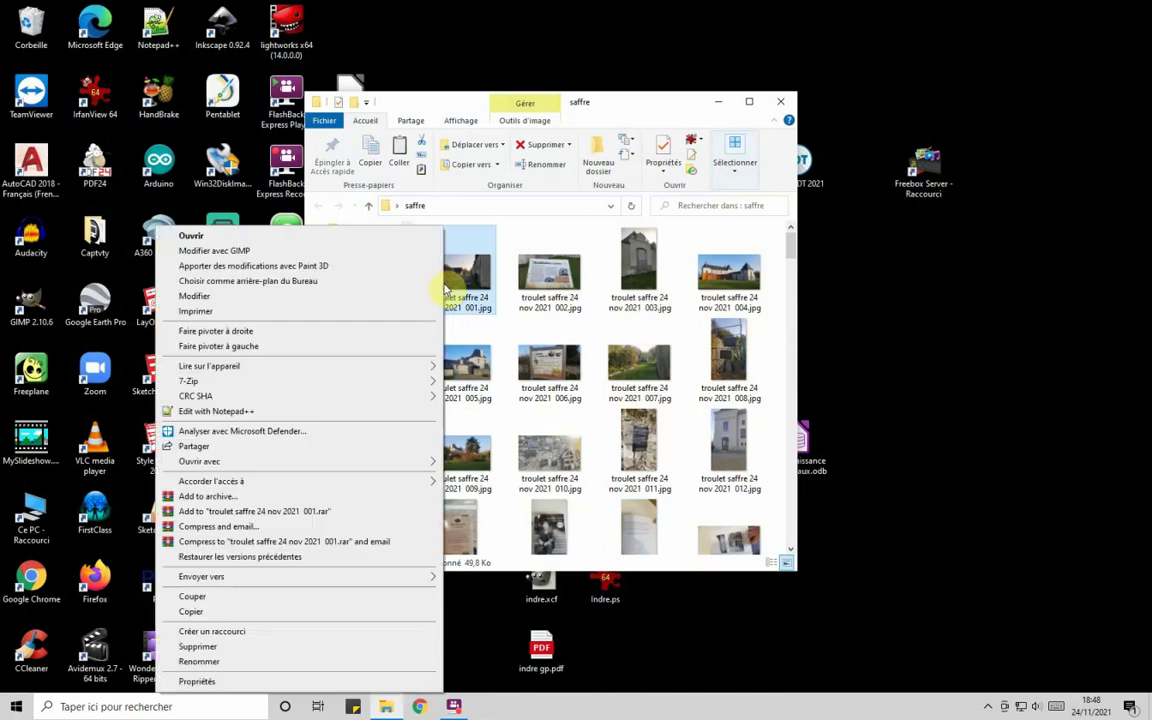
left_click(510, 280)
left_click(527, 231)
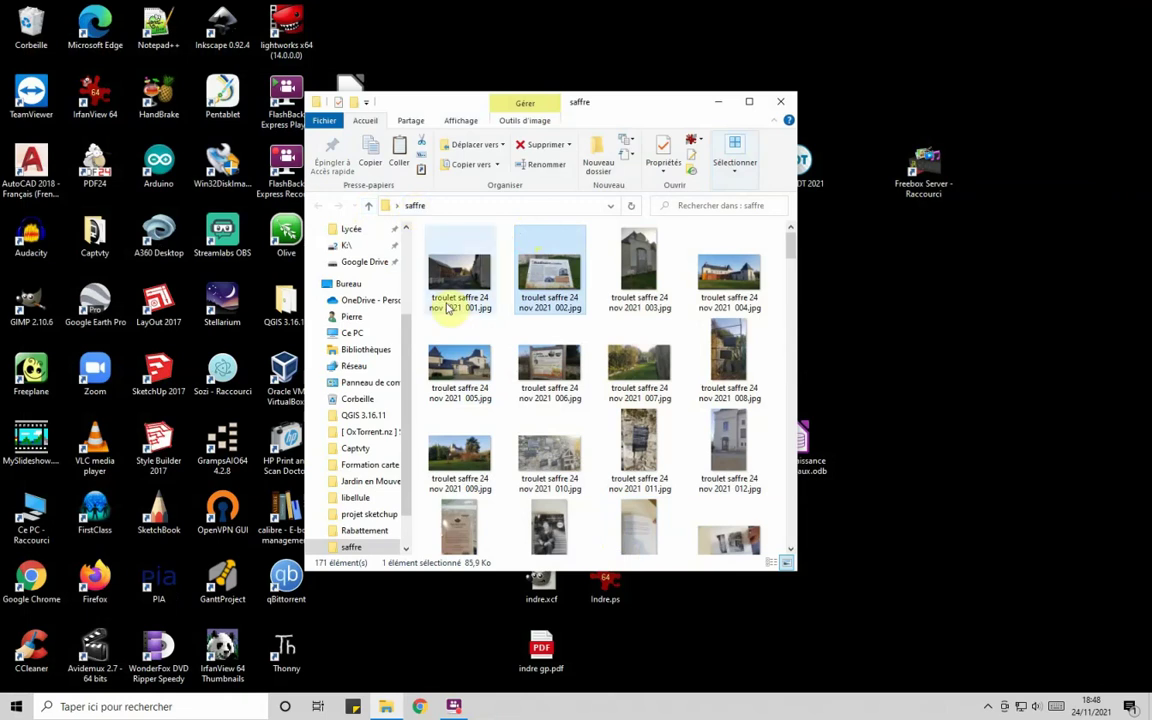
scroll(598, 385, "down", 1)
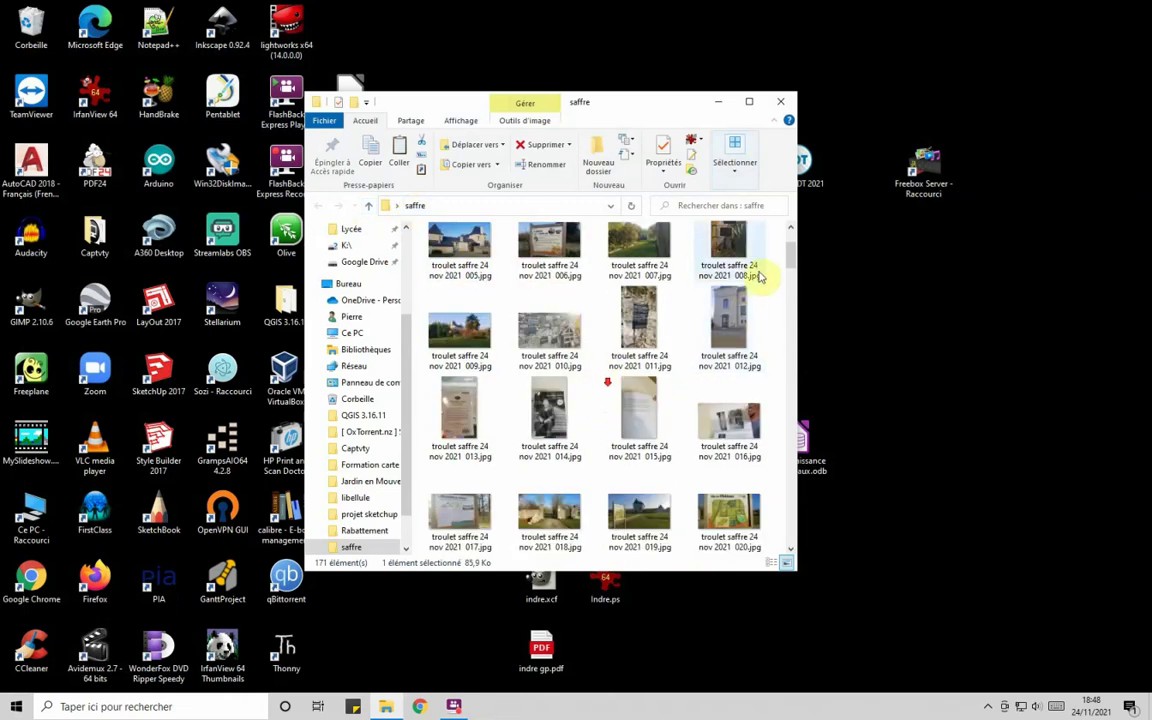
left_click(769, 101)
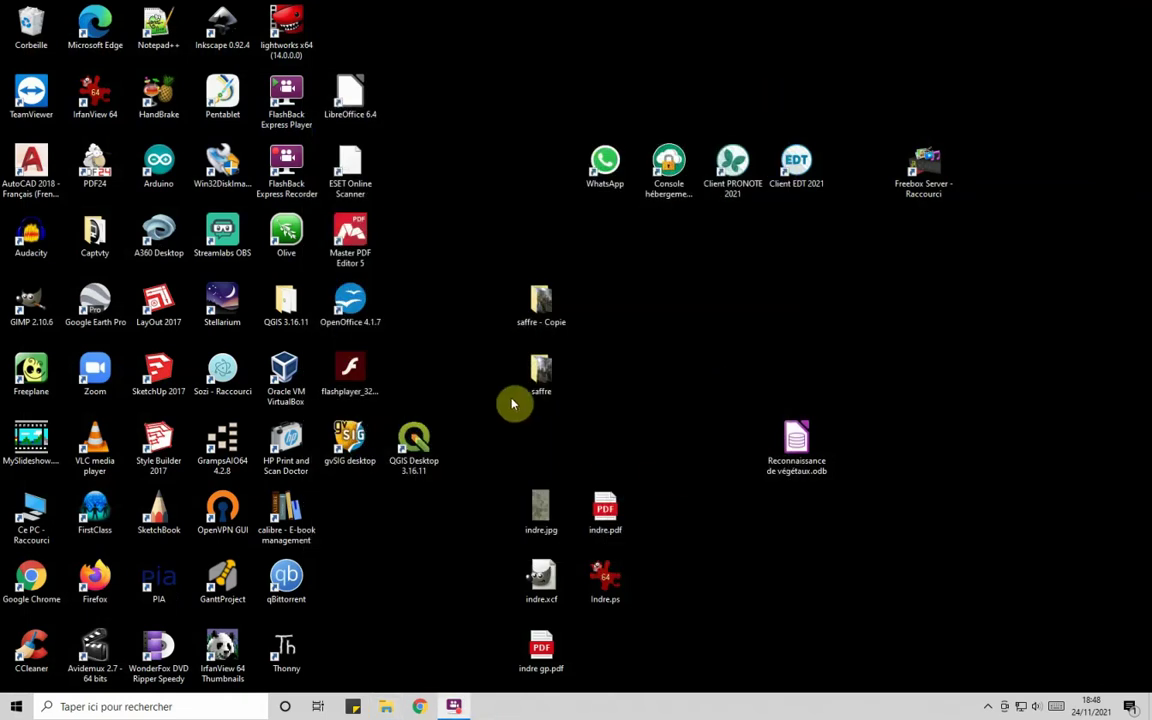
- Check the total size of the saffre - Copie folder in its properties and close them
left_click(543, 383)
left_click(540, 300)
right_click(535, 305)
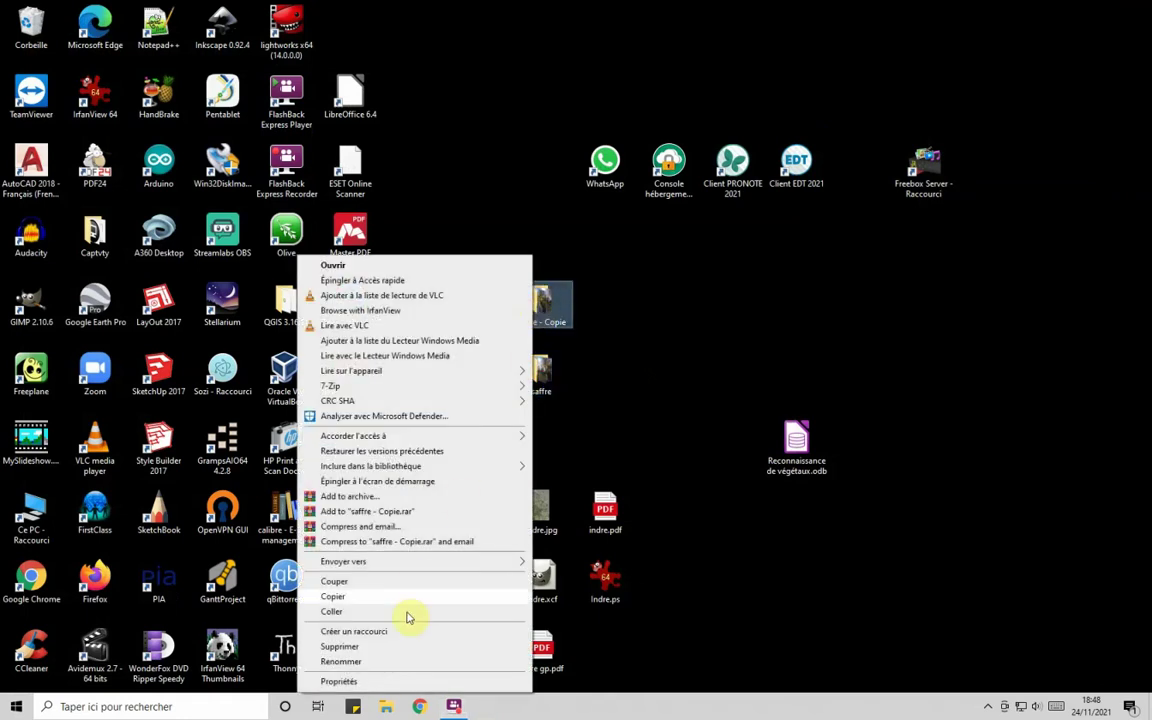
left_click(379, 684)
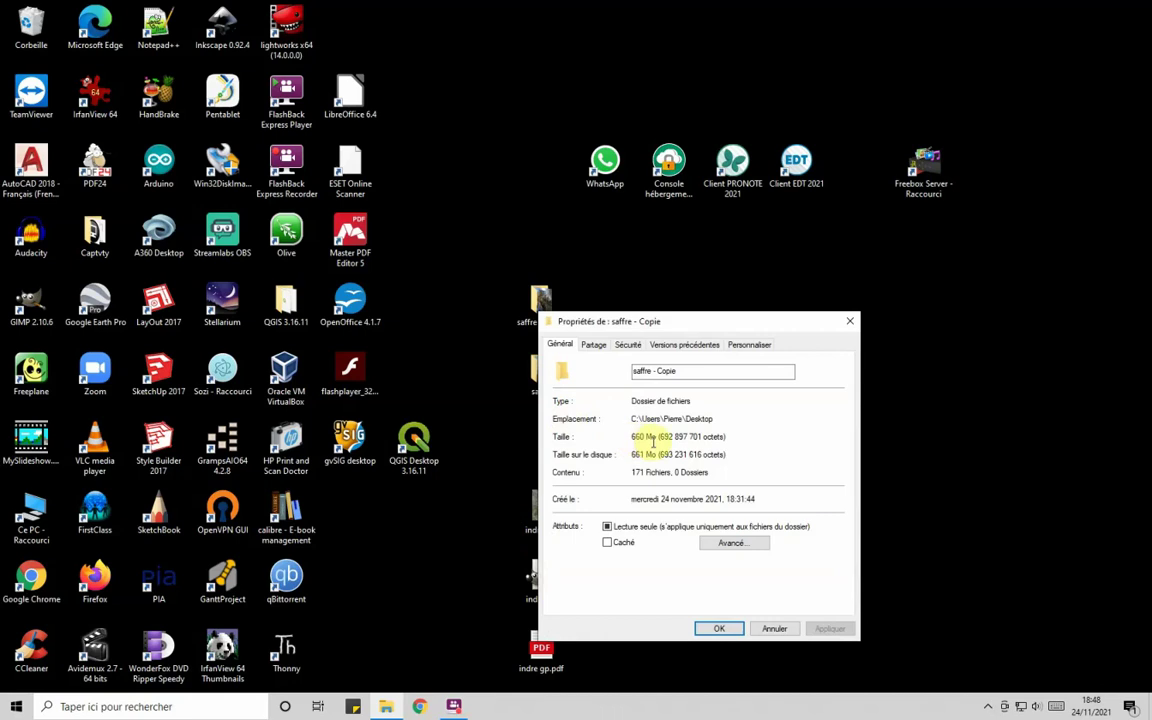
left_click(728, 628)
- Check the total size of the converted saffre folder in its properties and close them
left_click(541, 388)
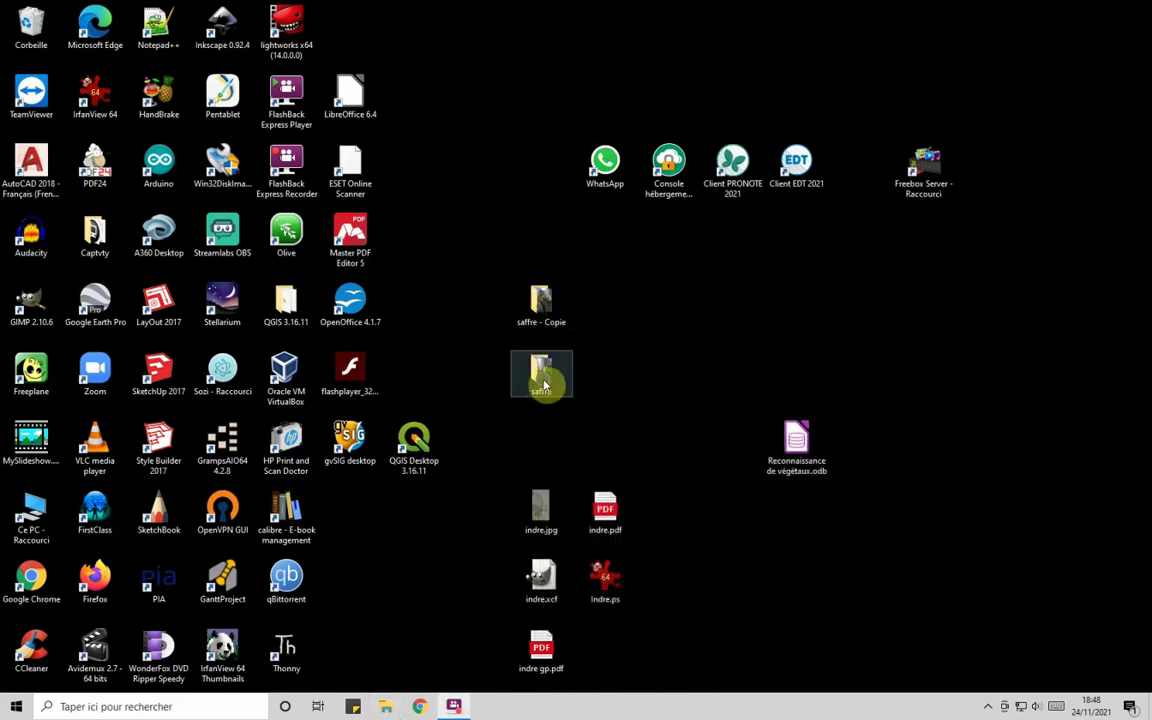
right_click(545, 386)
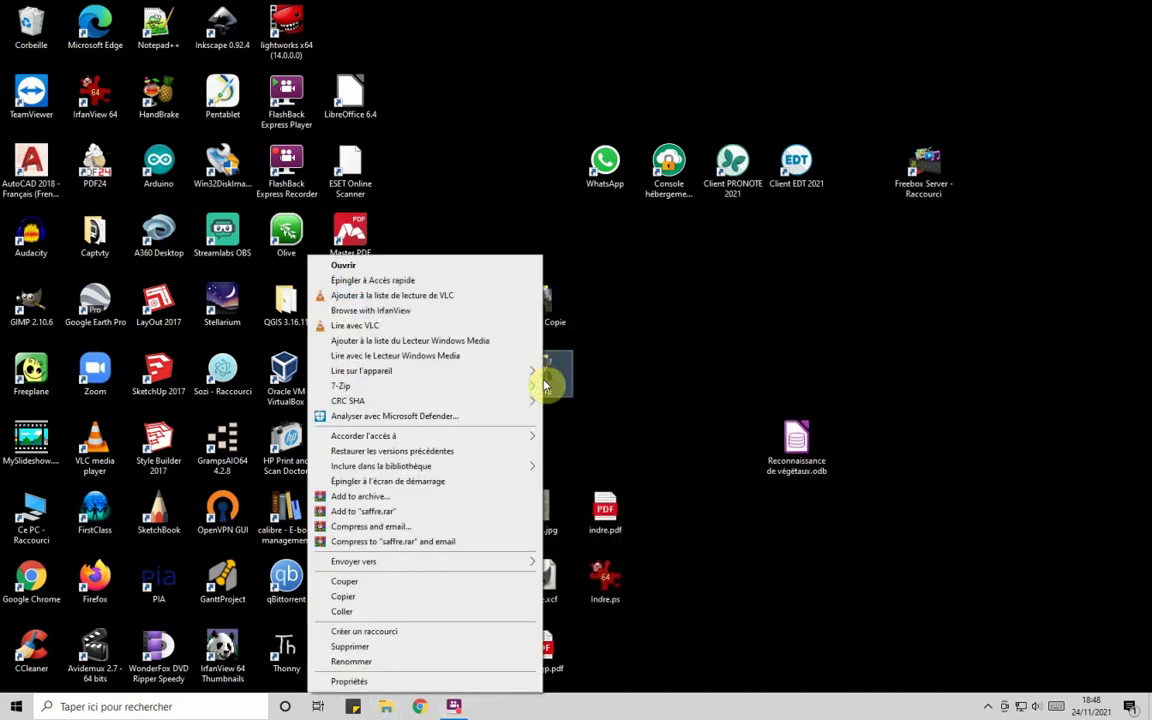
left_click(396, 682)
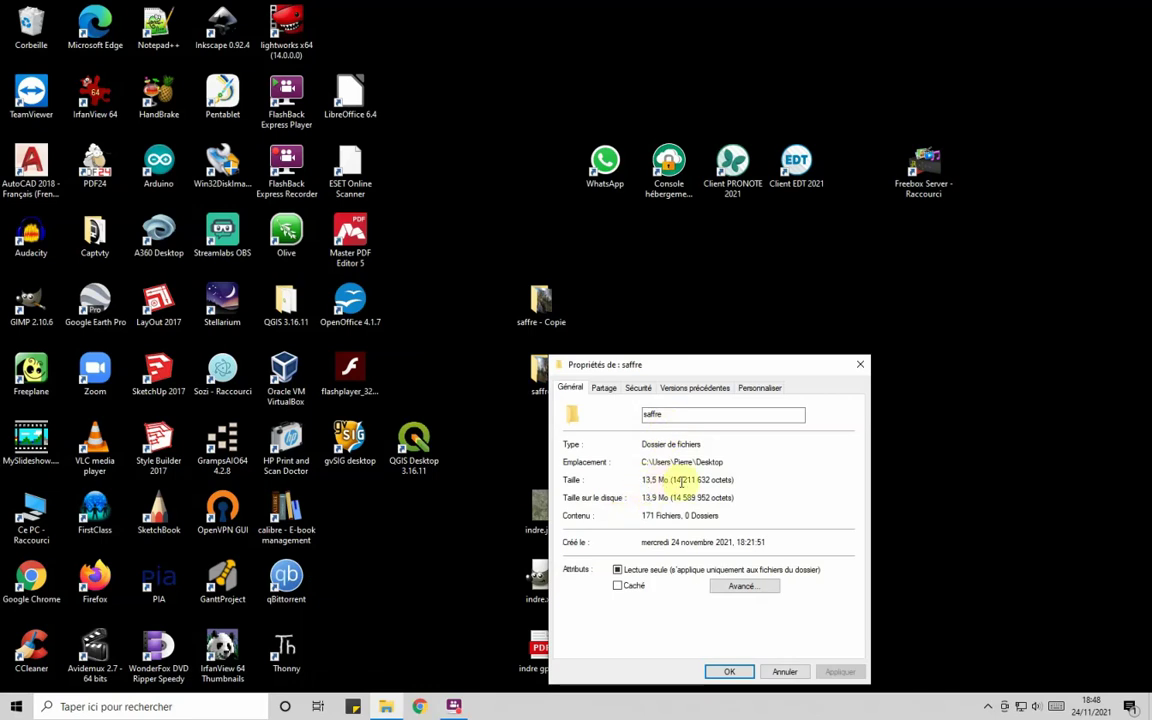
left_click(729, 671)
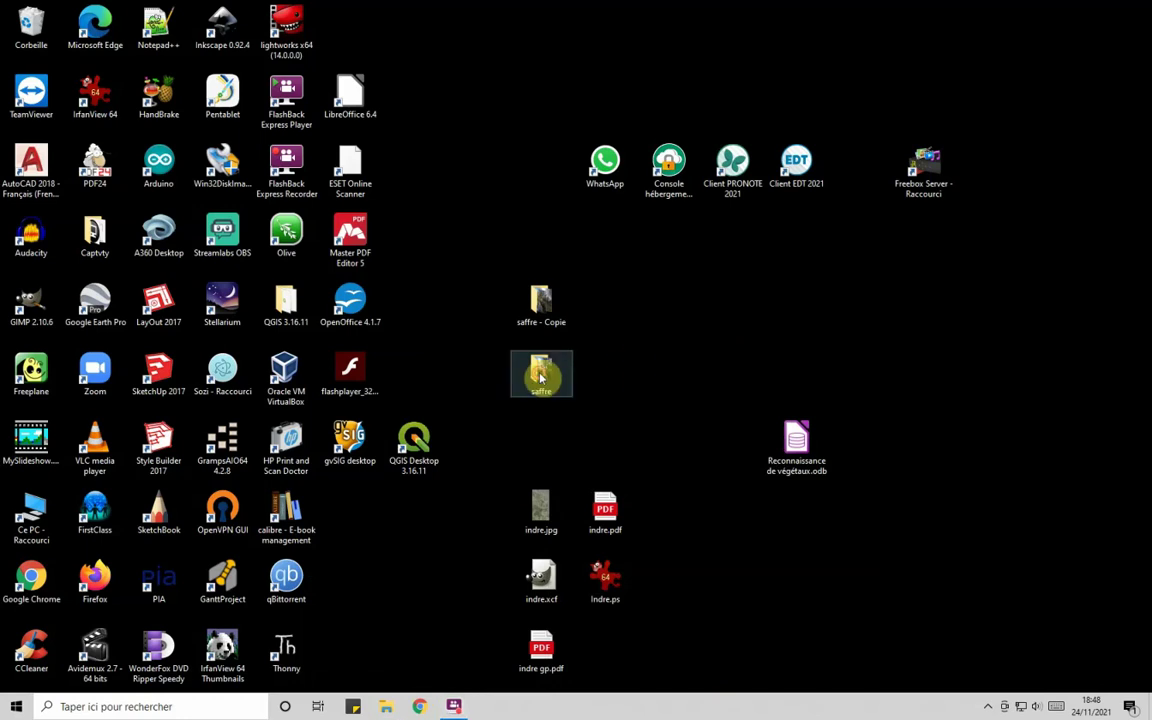
- Open the converted photo numbered 001 from the saffre folder on the desktop in IrfanView
double_click(540, 378)
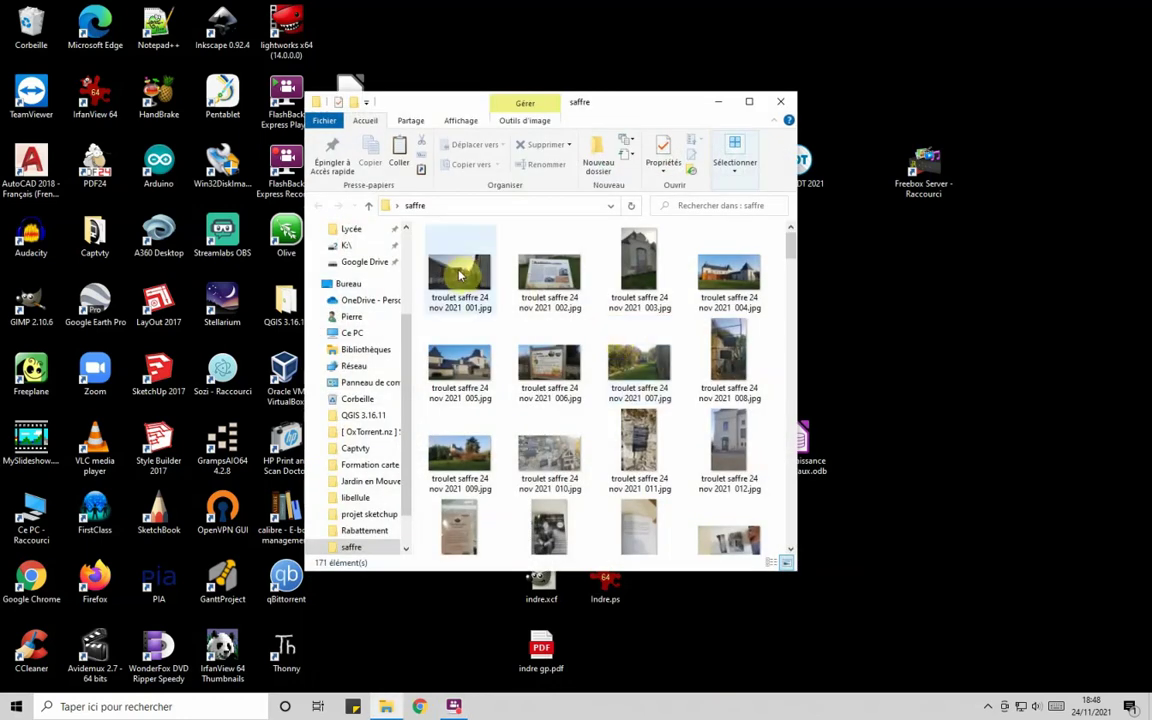
mouse_move(459, 276)
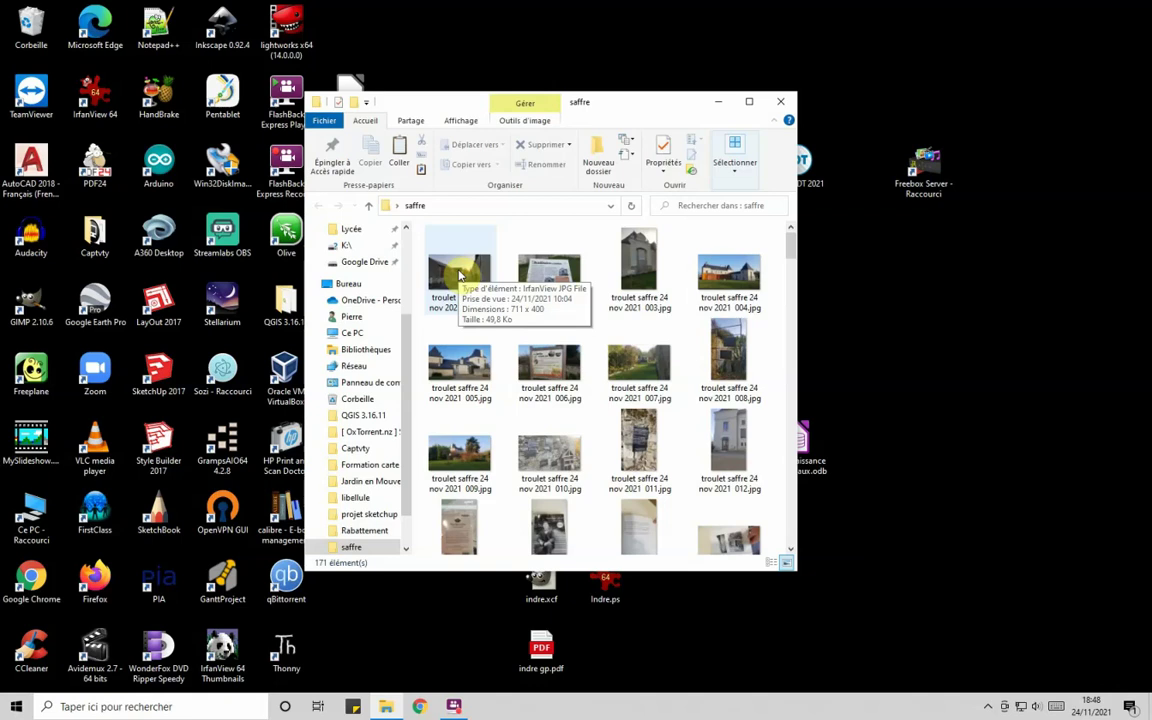
double_click(459, 276)
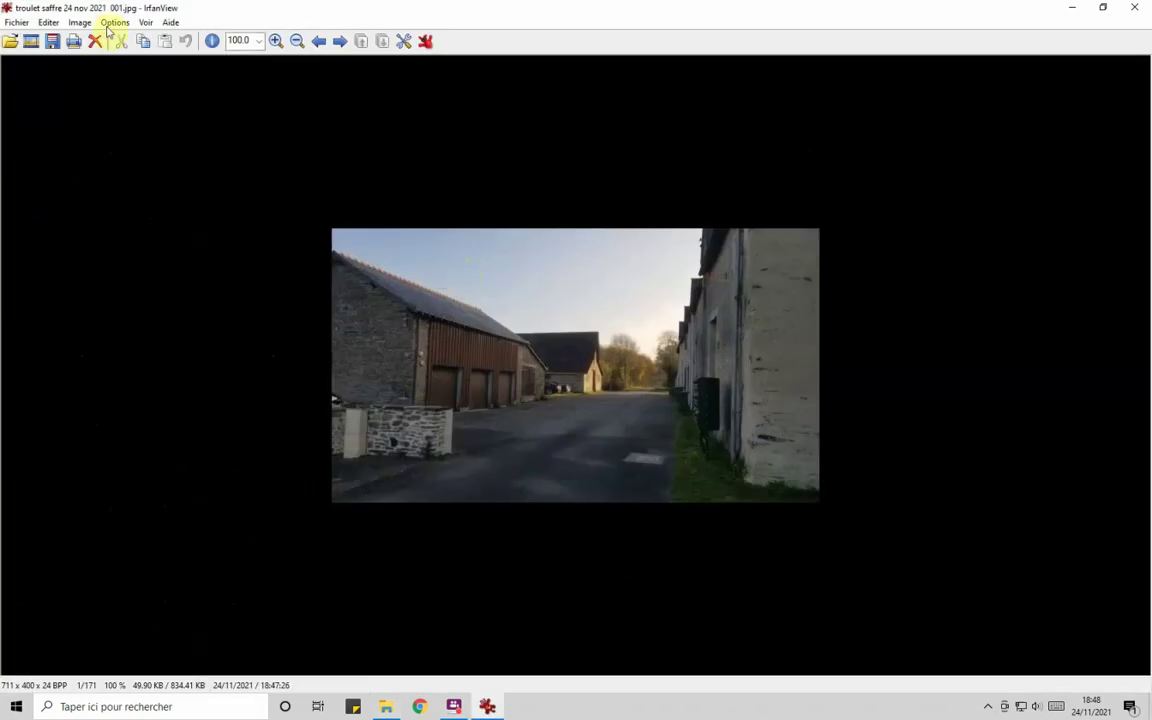
- Examine the converted photo's image properties and the GPS information in its EXIF data, and close both windows
left_click(114, 22)
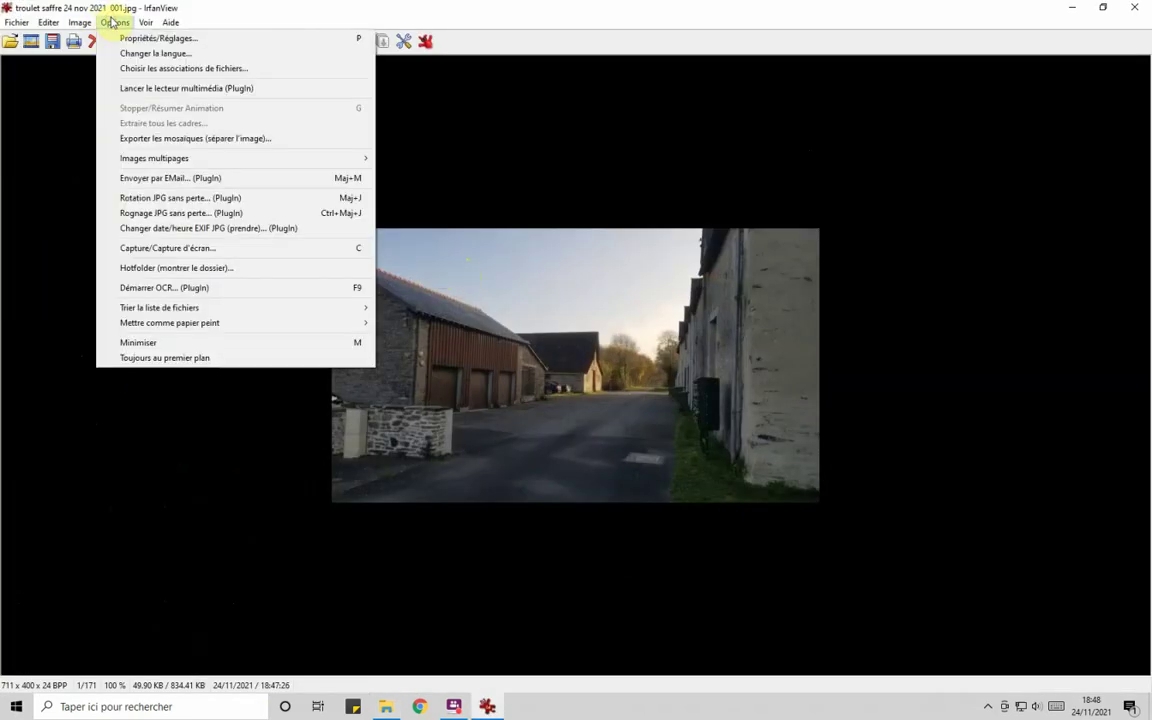
mouse_move(79, 22)
left_click(105, 37)
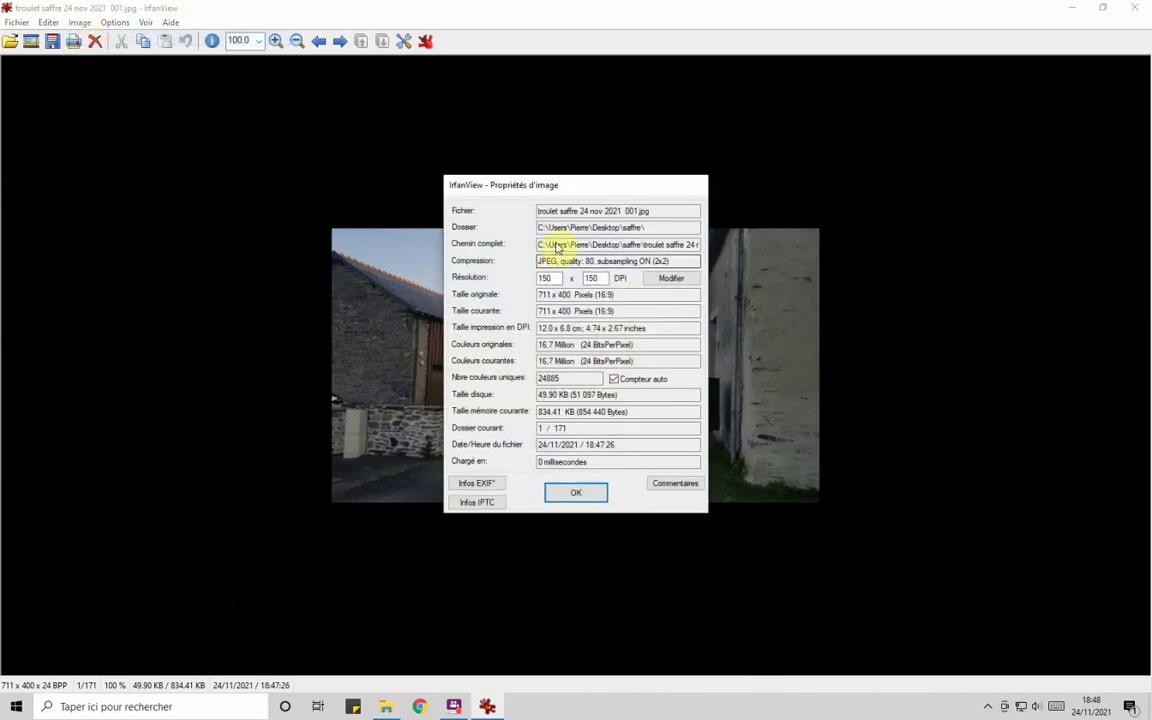
left_click(478, 484)
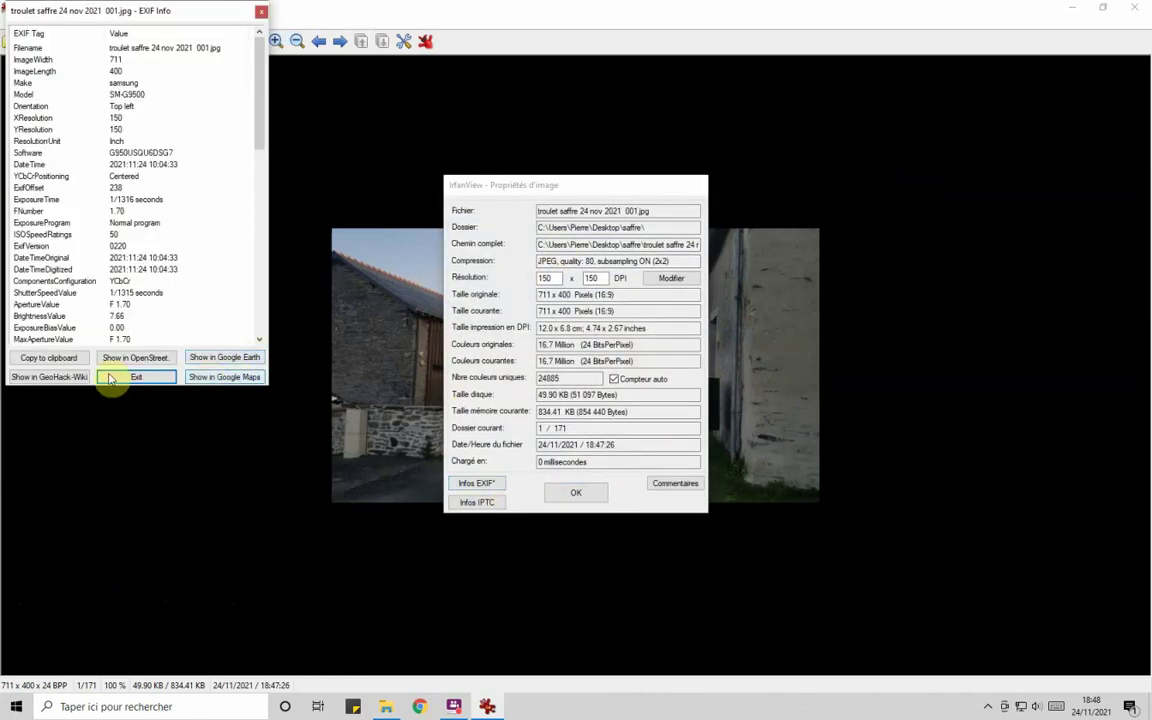
left_click_drag(256, 135, 260, 309)
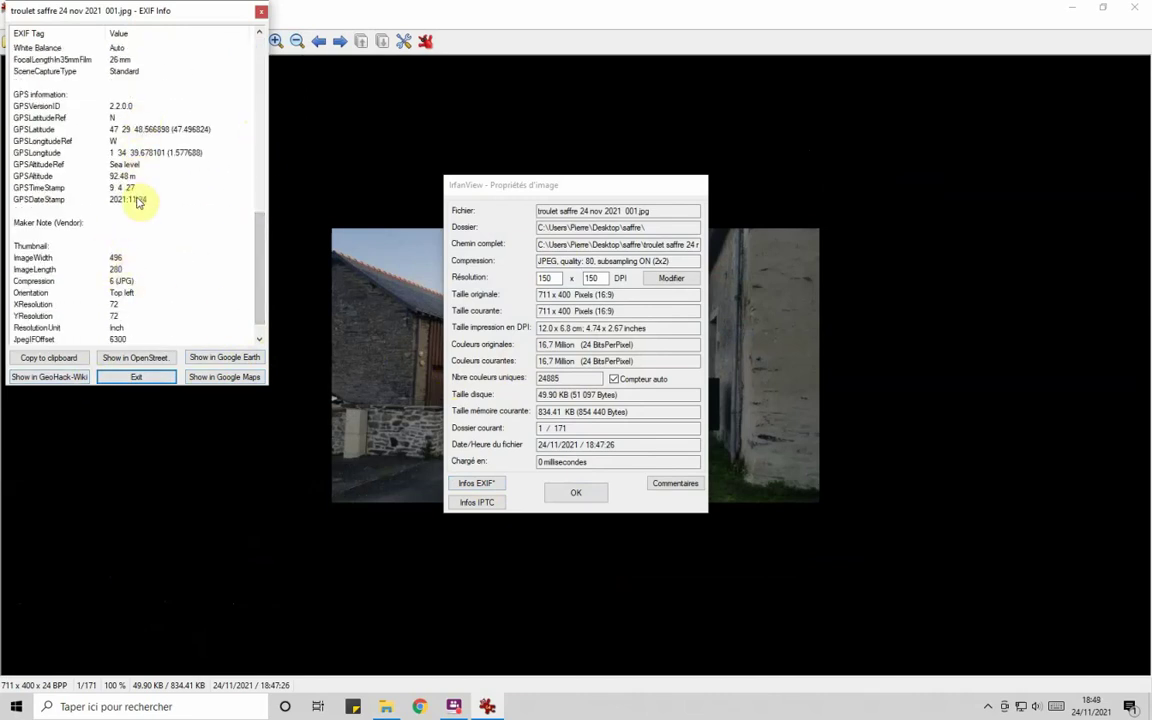
left_click(262, 13)
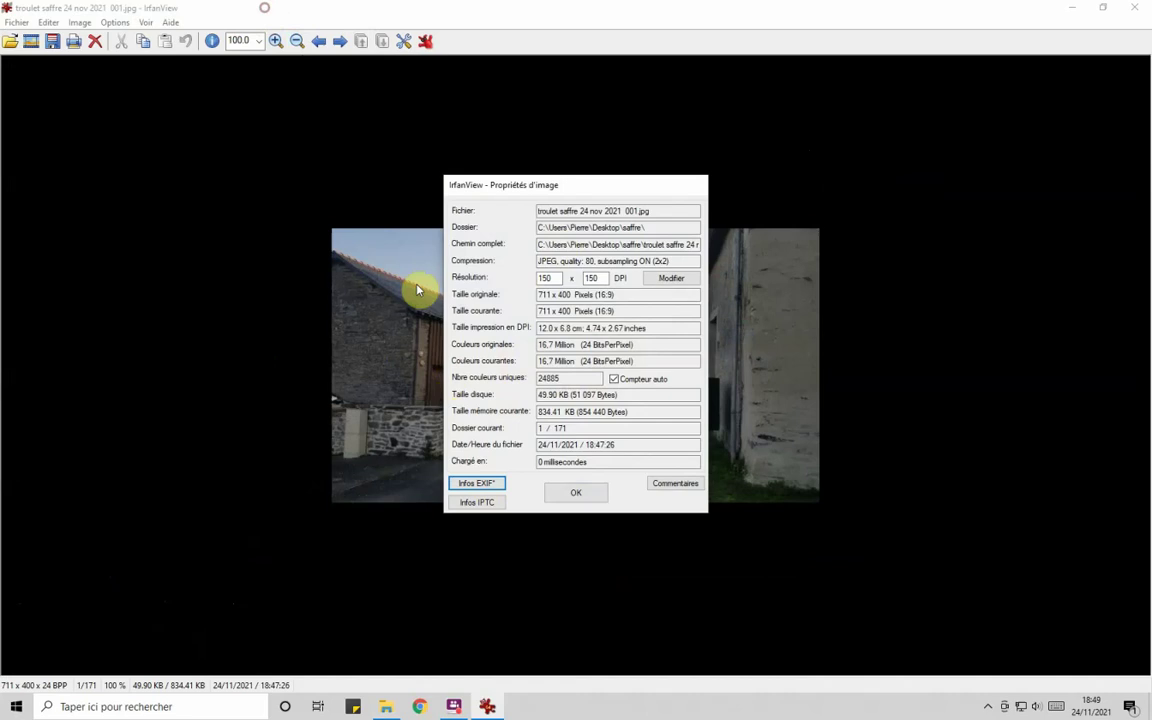
left_click(569, 495)
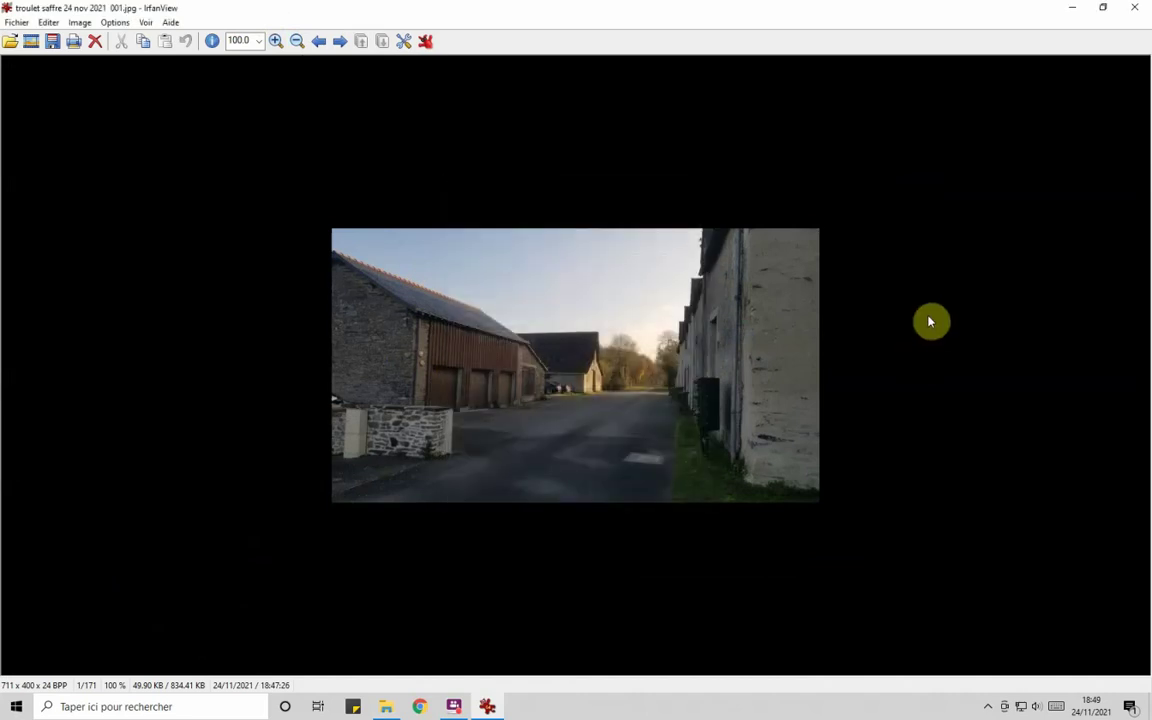